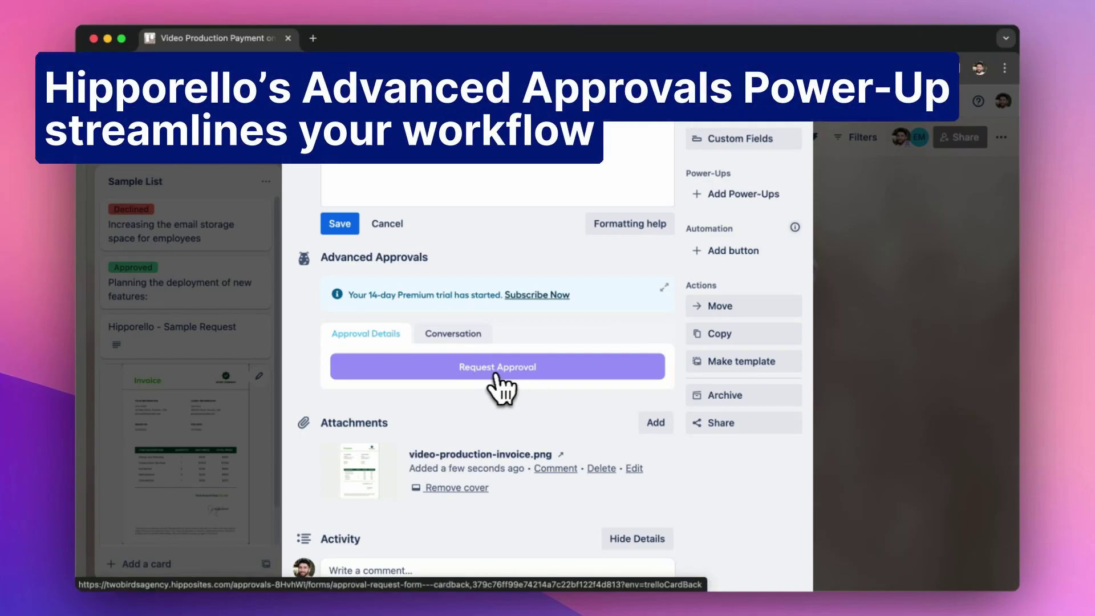
Request approval of the Video Production Payment card from a board member, with a note asking them to approve the payment.
{"action": "left_click", "coordinate": [498, 368]}
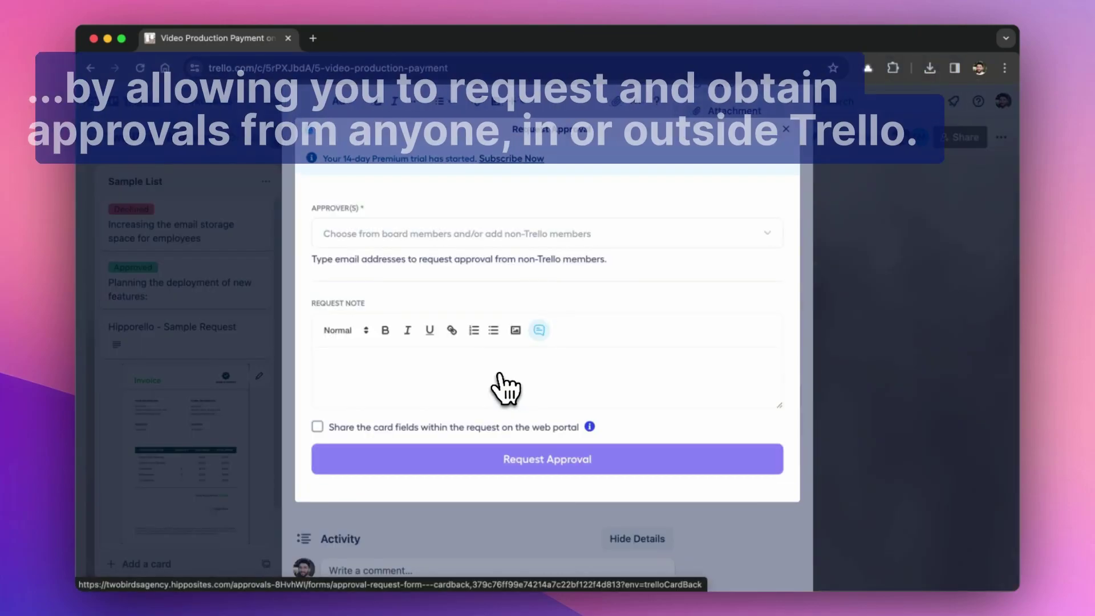
{"action": "left_click", "coordinate": [370, 238]}
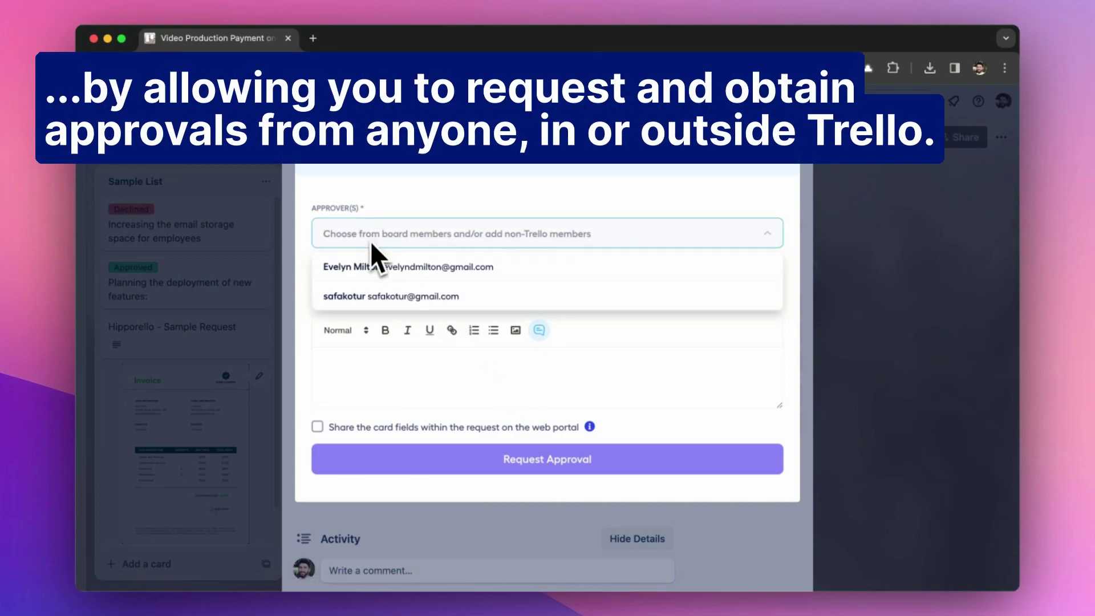
{"action": "left_click", "coordinate": [390, 270]}
{"action": "left_click", "coordinate": [377, 370]}
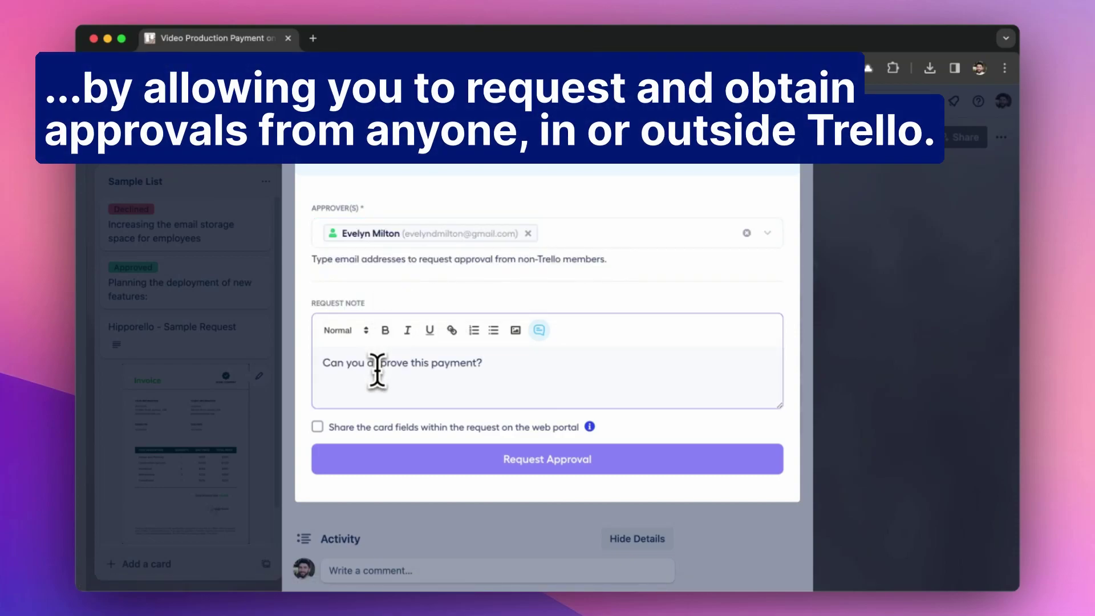
{"action": "left_click", "coordinate": [520, 463]}
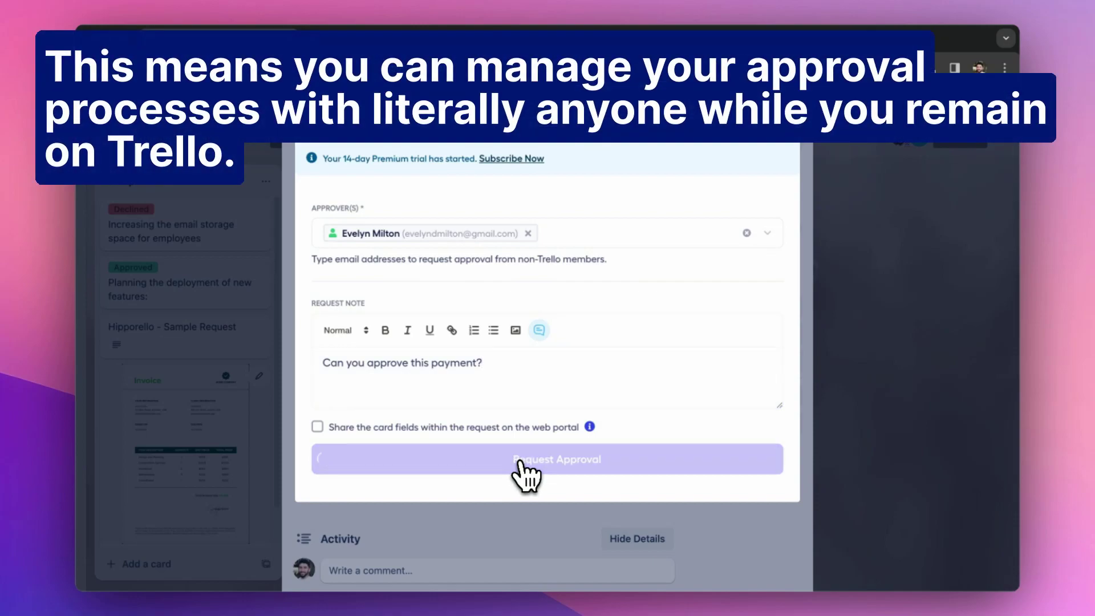
Dismiss the request-submitted confirmation and scroll through the card.
{"action": "left_click", "coordinate": [795, 150]}
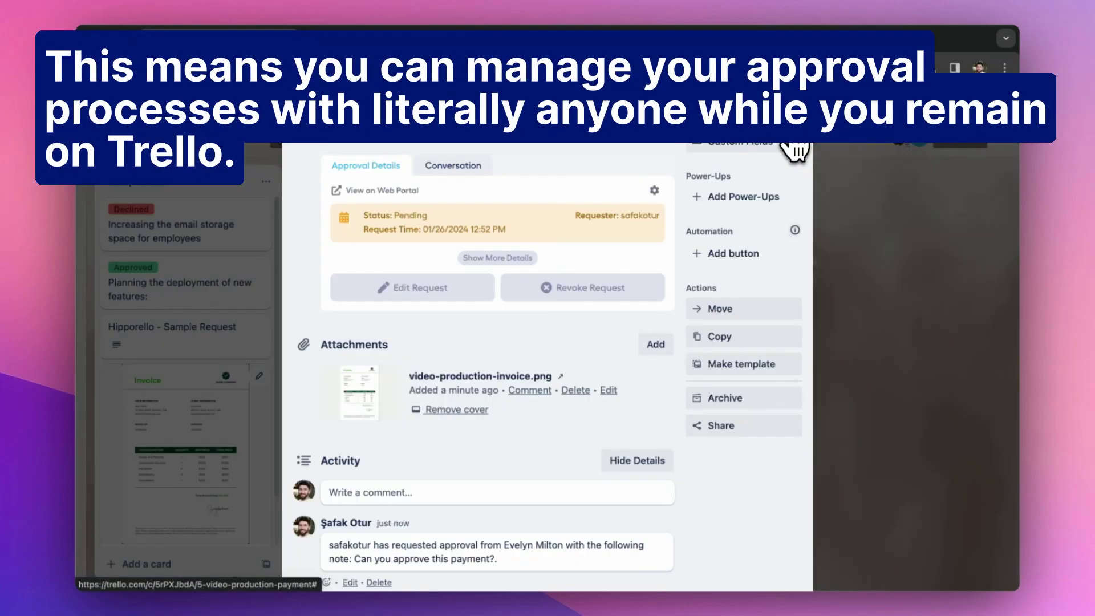
{"action": "scroll", "coordinate": [578, 208], "scroll_direction": "up", "scroll_amount": 6}
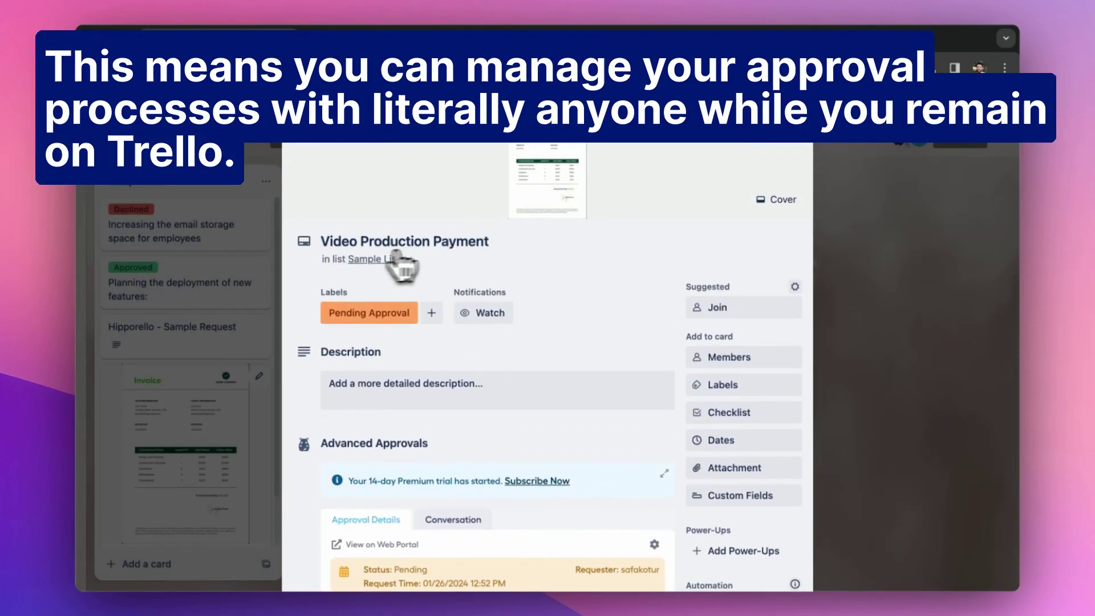
{"action": "scroll", "coordinate": [368, 345], "scroll_direction": "down", "scroll_amount": 3}
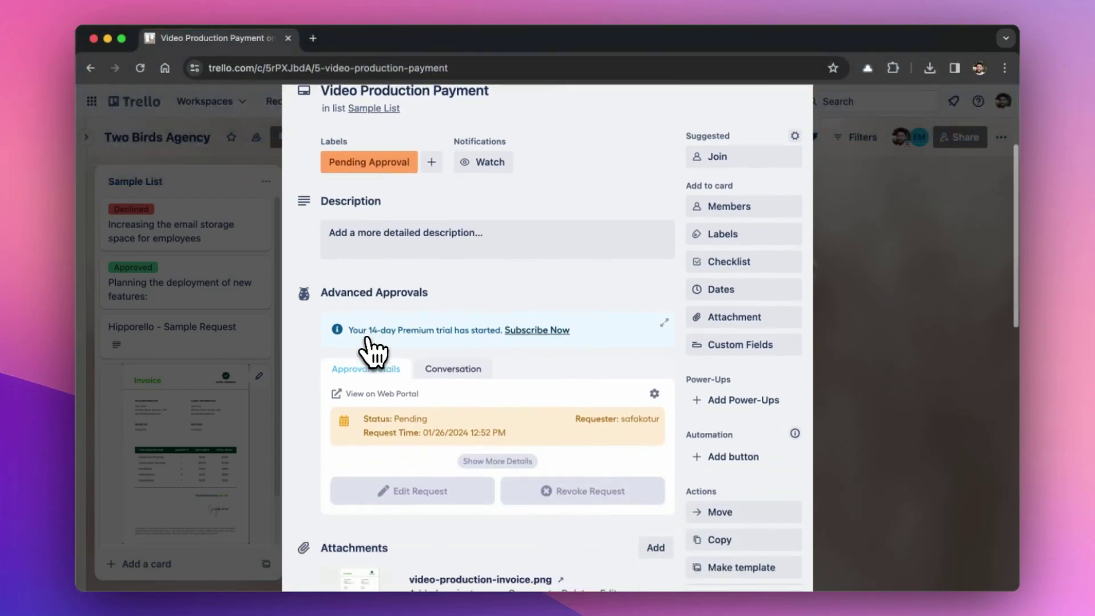
{"action": "scroll", "coordinate": [372, 352], "scroll_direction": "down", "scroll_amount": 2}
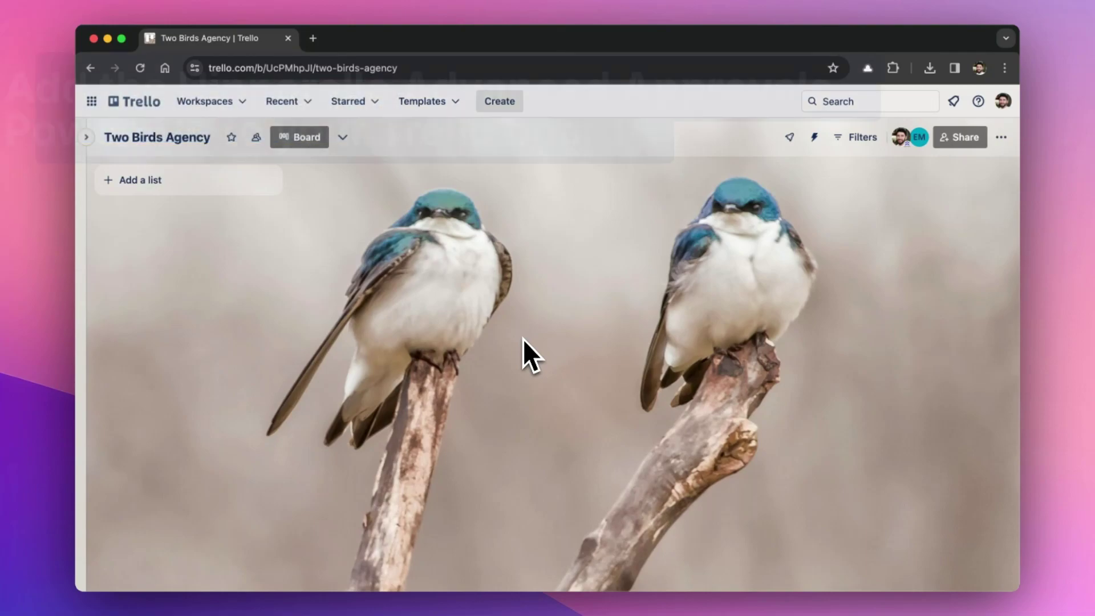
Search the Power-Ups directory for 'hipporello approval' and add Advanced Approvals to the board.
{"action": "left_click", "coordinate": [790, 137]}
{"action": "left_click", "coordinate": [887, 380]}
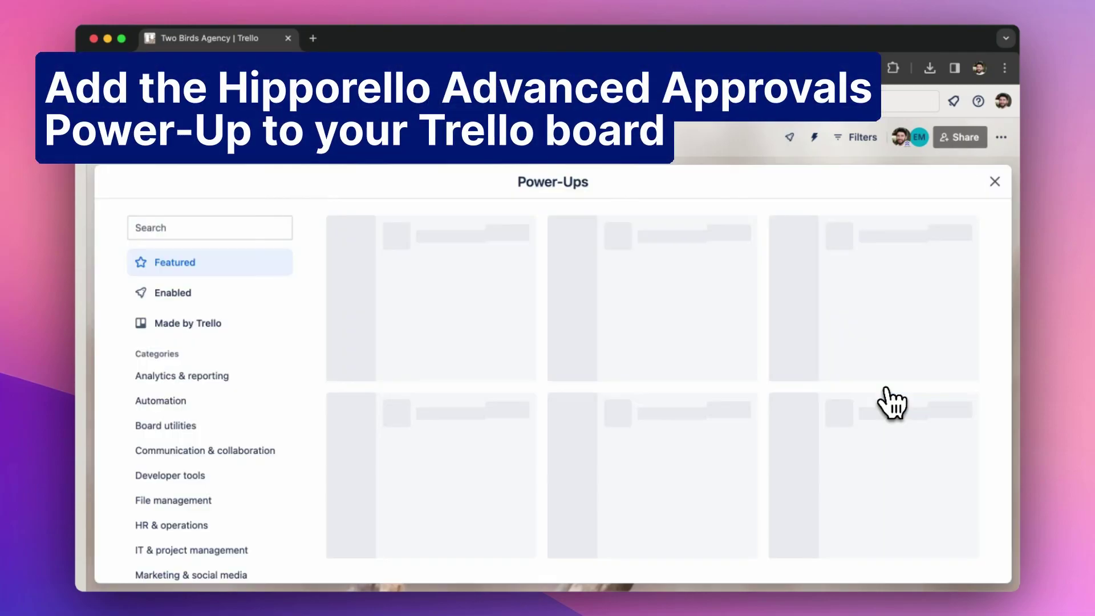
{"action": "left_click", "coordinate": [208, 230]}
{"action": "type", "text": "hipporello approvals"}
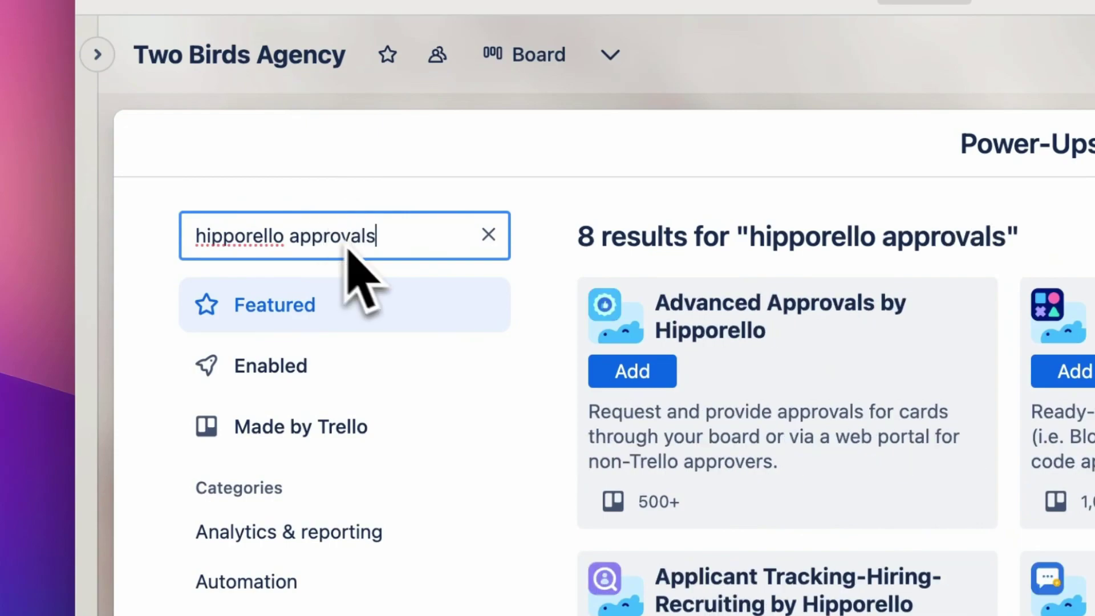
{"action": "left_click", "coordinate": [632, 371]}
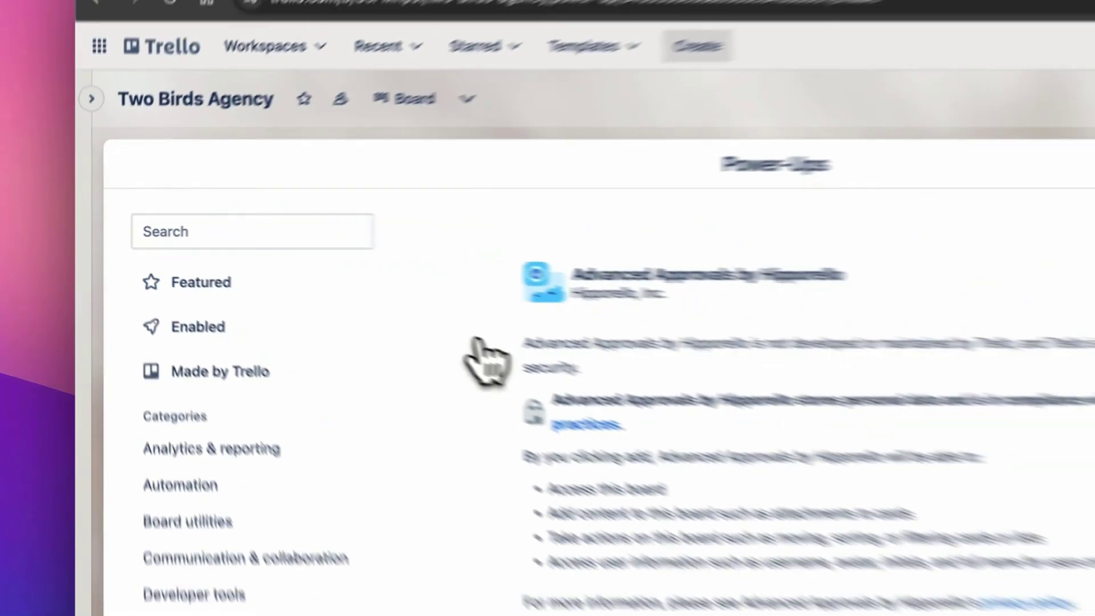
{"action": "left_click", "coordinate": [690, 520]}
Allow Hipporello account access, install Advanced Approvals into the Two Birds Agency workspace, and return to the board.
{"action": "left_click", "coordinate": [567, 498]}
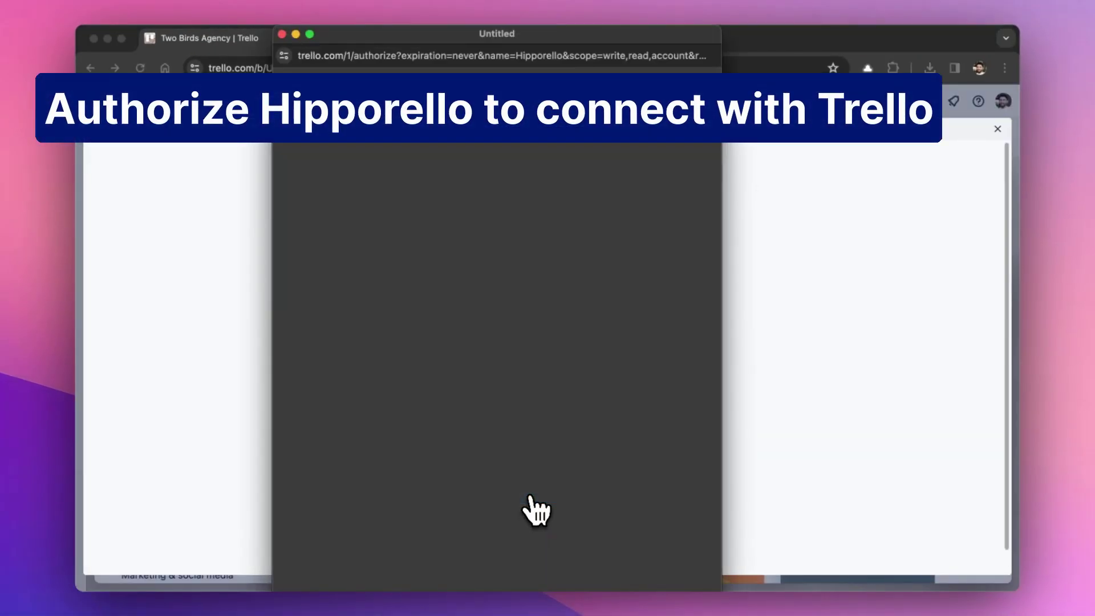
{"action": "scroll", "coordinate": [536, 510], "scroll_direction": "down", "scroll_amount": 10}
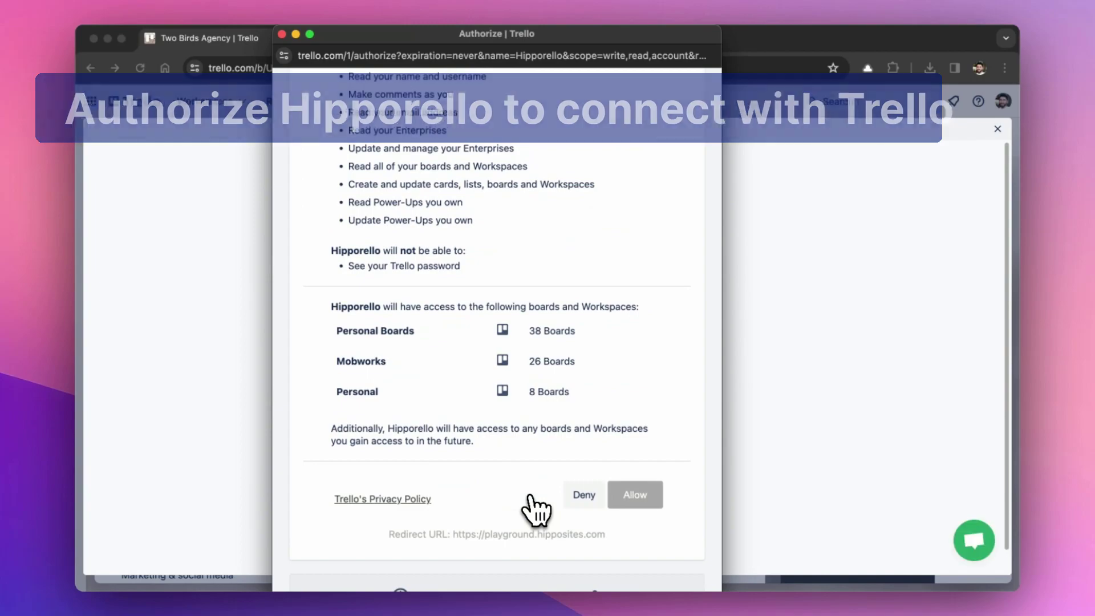
{"action": "left_click", "coordinate": [632, 495]}
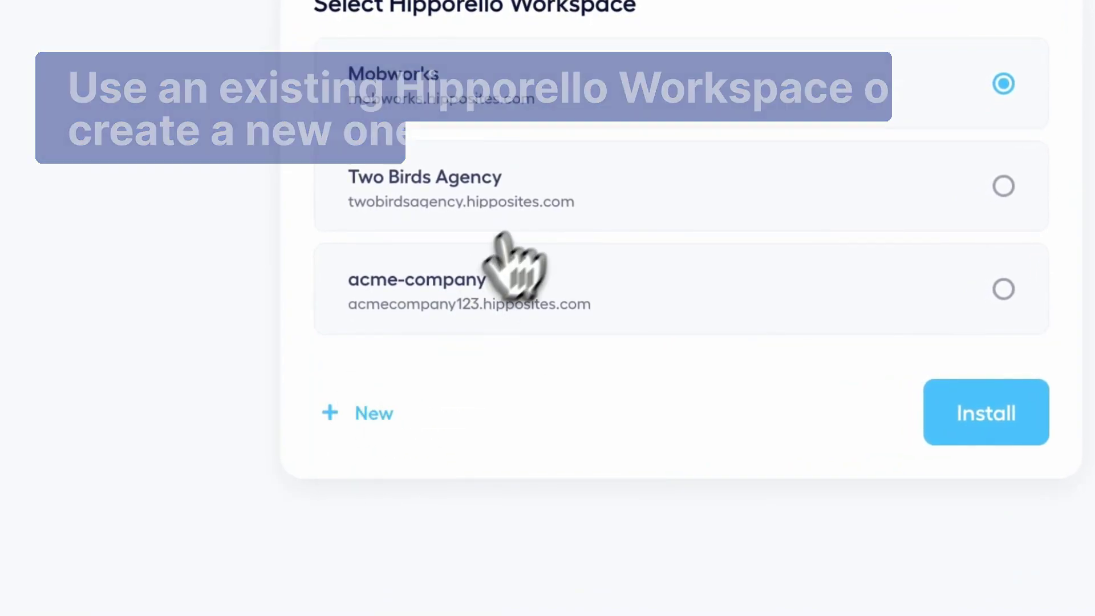
{"action": "left_click", "coordinate": [800, 258]}
{"action": "left_click", "coordinate": [810, 497]}
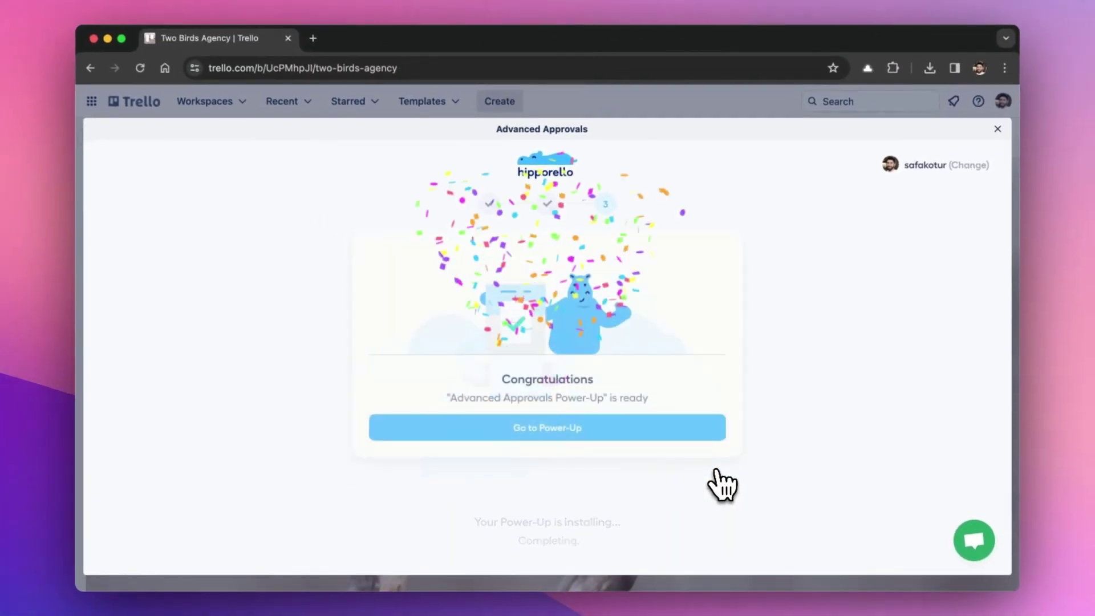
{"action": "left_click", "coordinate": [531, 429]}
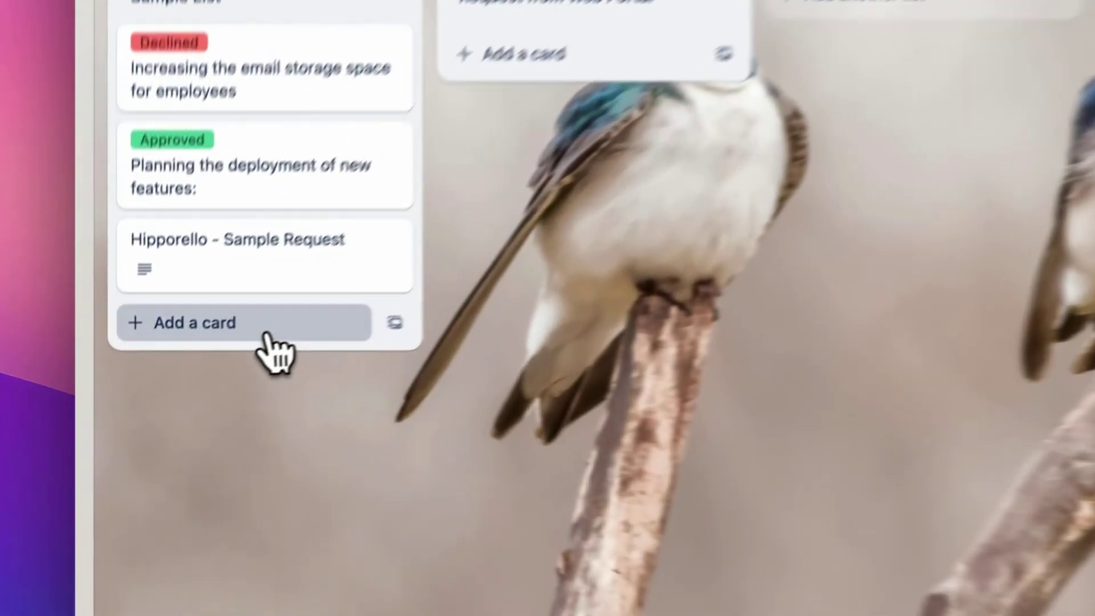
Add a card titled 'Video Production Payment' to Sample List.
{"action": "left_click", "coordinate": [194, 377]}
{"action": "type", "text": "Video Prod"}
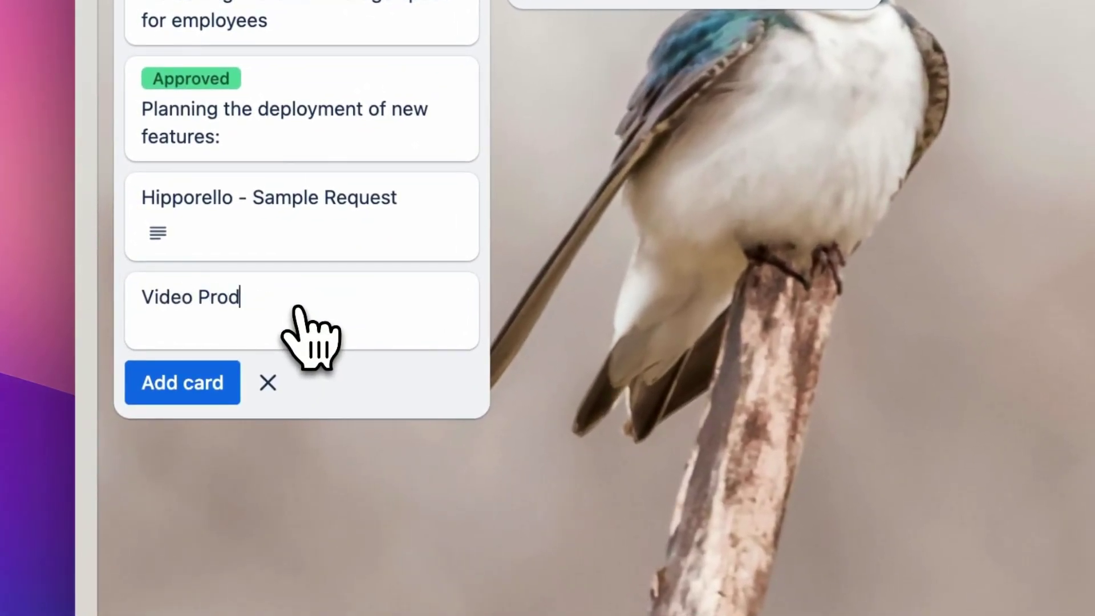
{"action": "type", "text": "uction Pa"}
{"action": "type", "text": "ymen"}
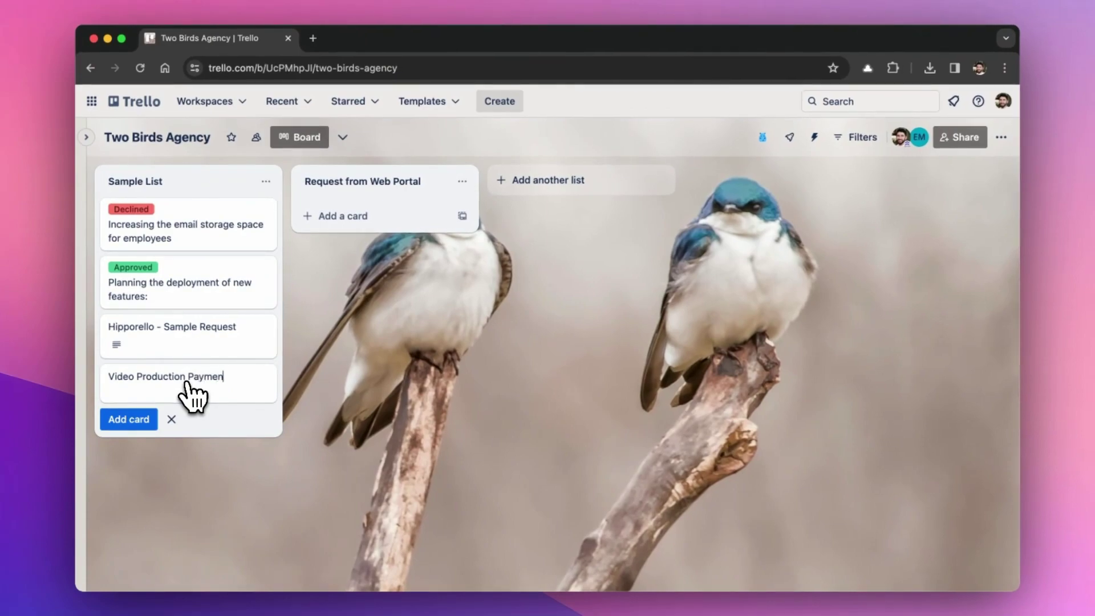
{"action": "type", "text": "t"}
{"action": "key", "text": "Return"}
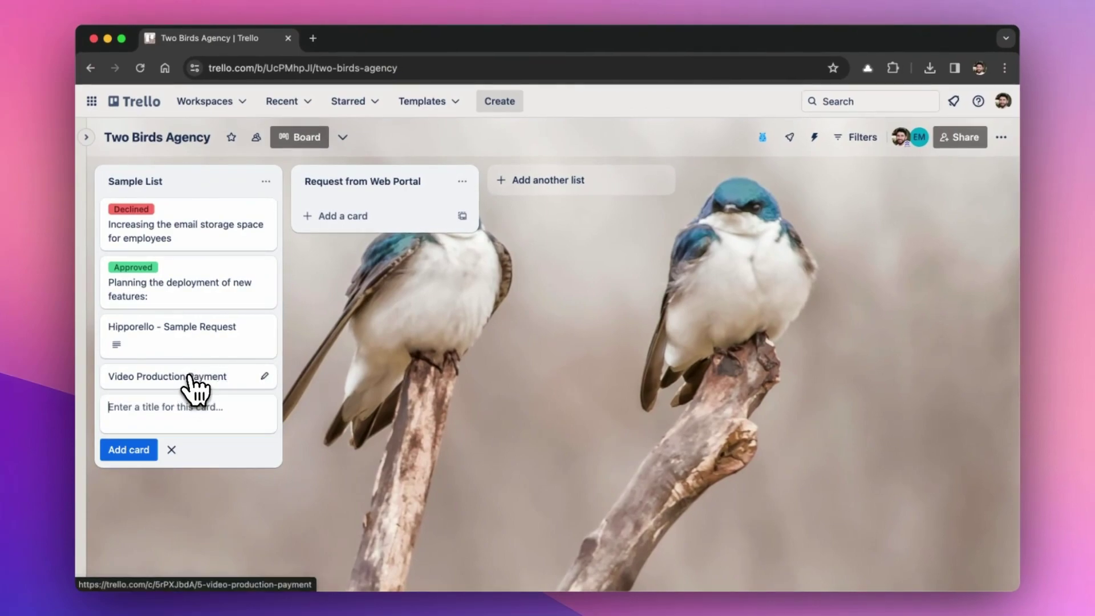
Attach the video-production-invoice image to the Video Production Payment card.
{"action": "left_click", "coordinate": [191, 378]}
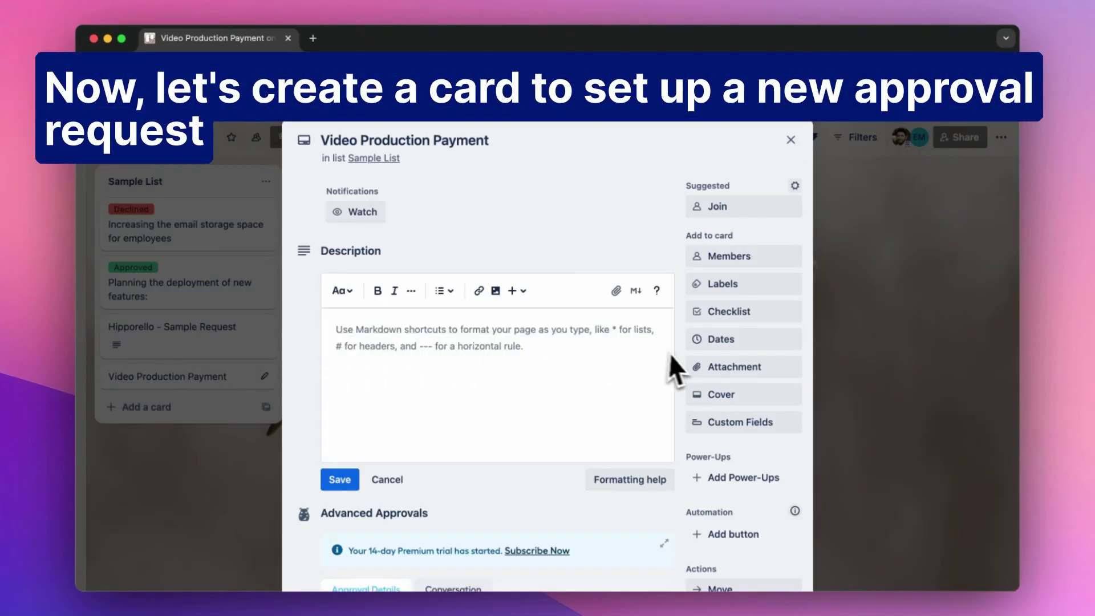
{"action": "left_click", "coordinate": [697, 371]}
{"action": "left_click", "coordinate": [741, 232]}
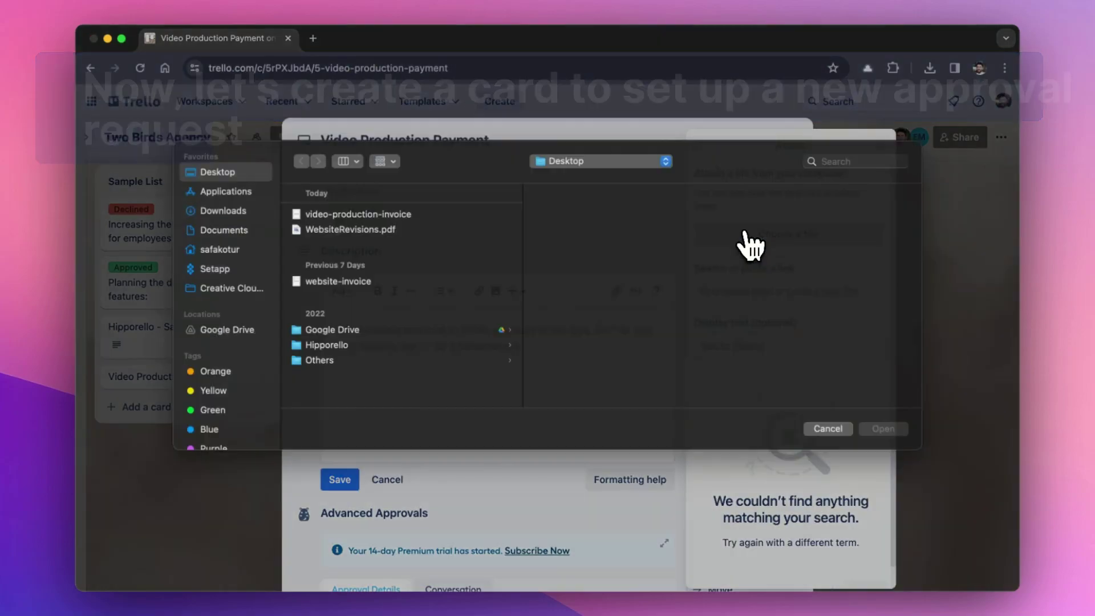
{"action": "left_click", "coordinate": [400, 228]}
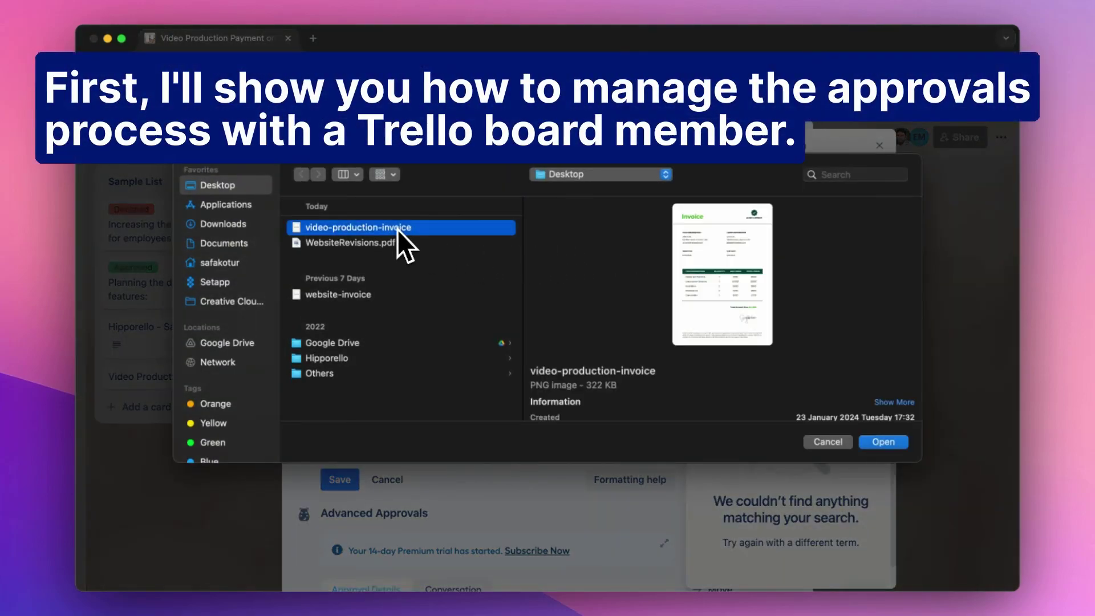
{"action": "left_click", "coordinate": [874, 442]}
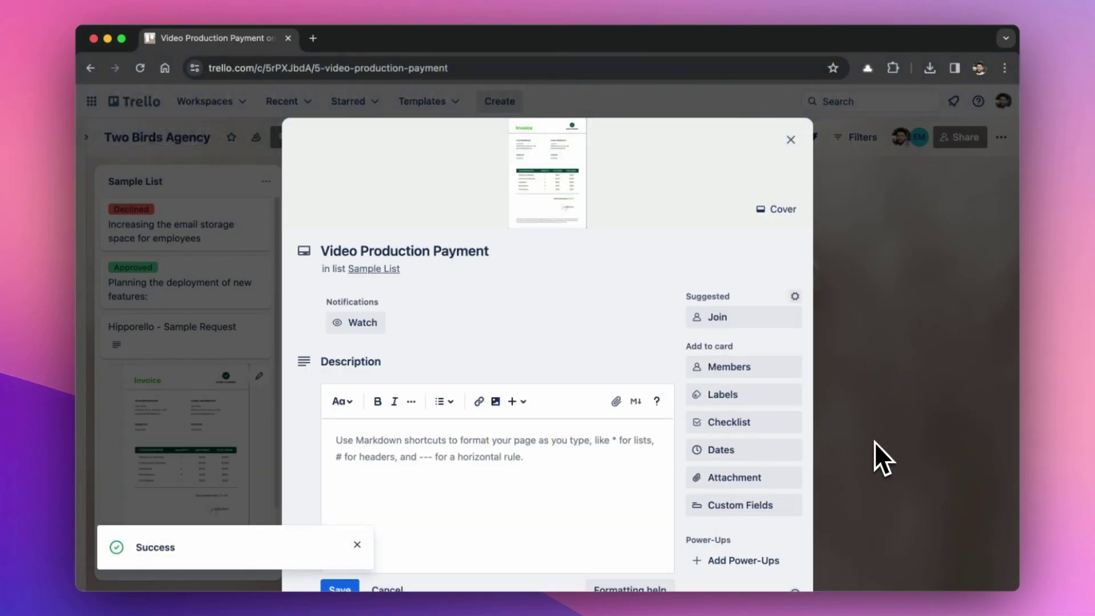
Request a board member's approval with the note 'Can you approve this payment?'.
{"action": "scroll", "coordinate": [875, 442], "scroll_direction": "down", "scroll_amount": 6}
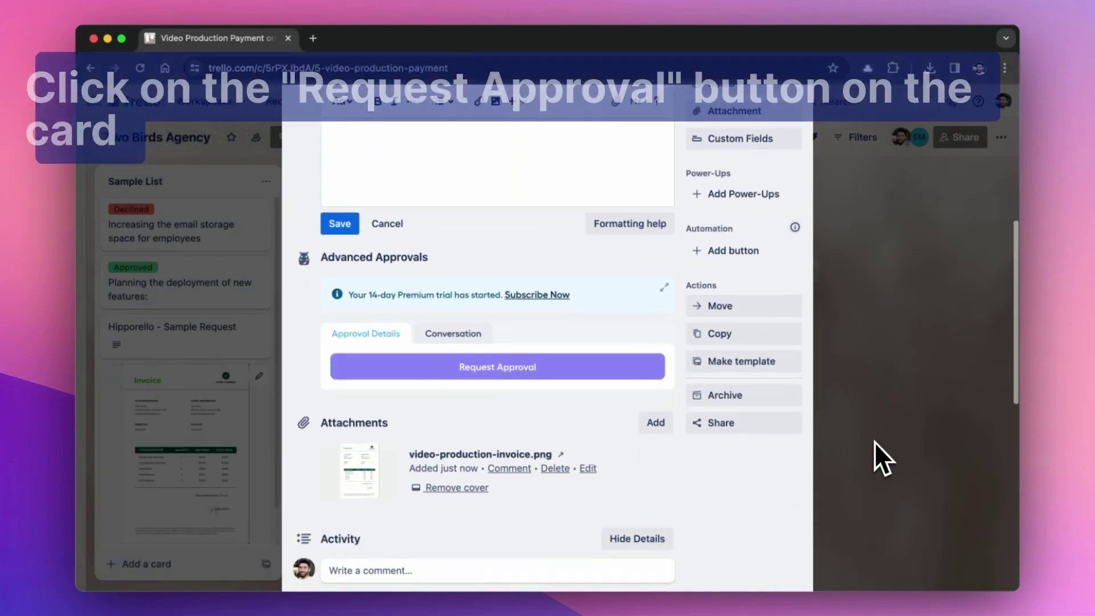
{"action": "left_click", "coordinate": [497, 370]}
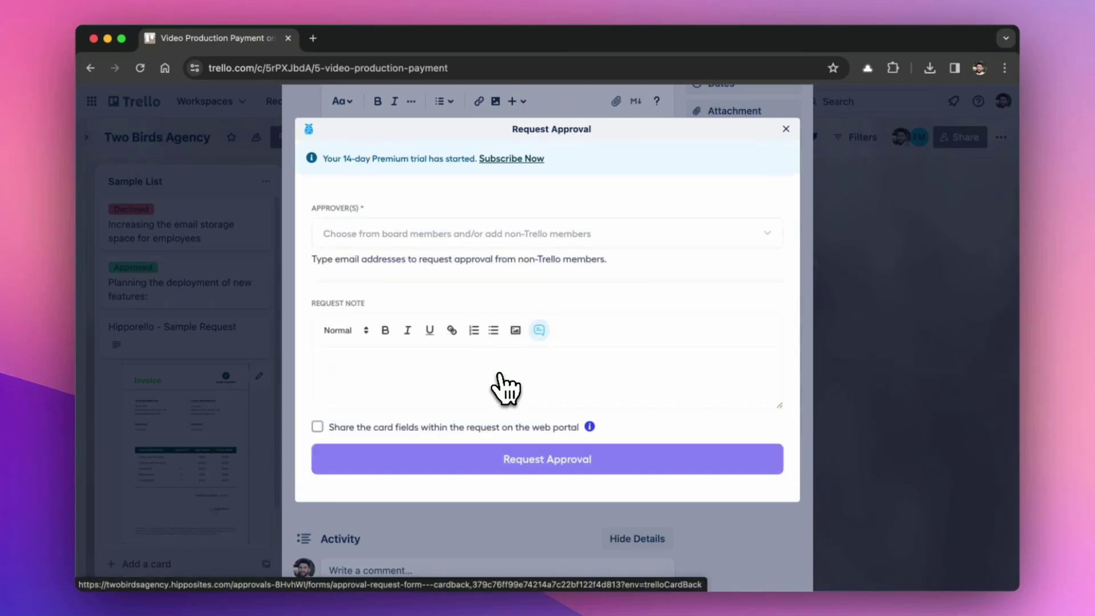
{"action": "left_click", "coordinate": [369, 234]}
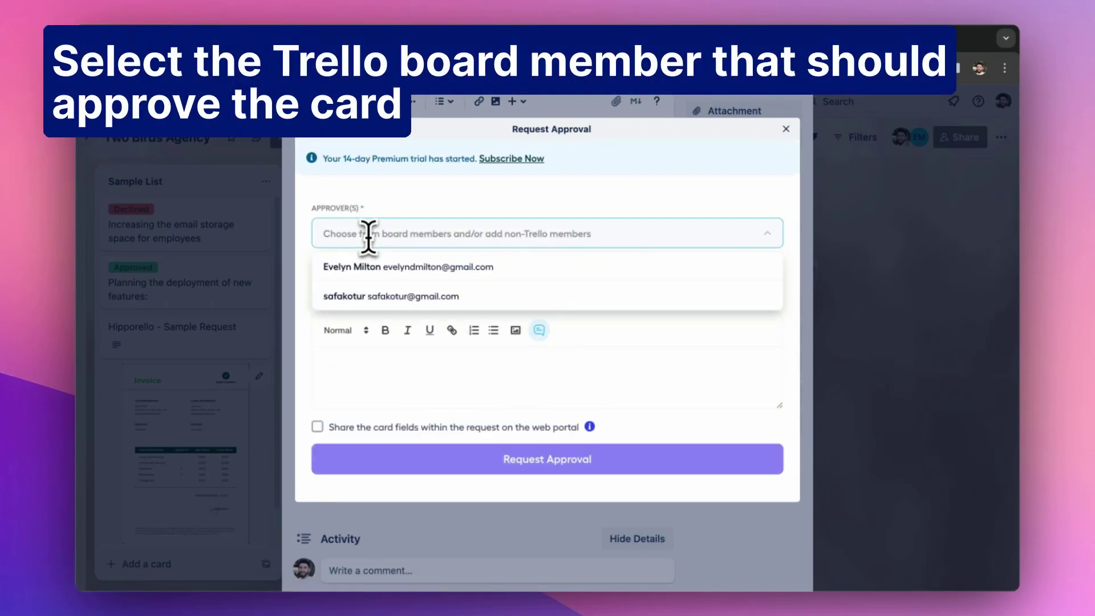
{"action": "left_click", "coordinate": [391, 271]}
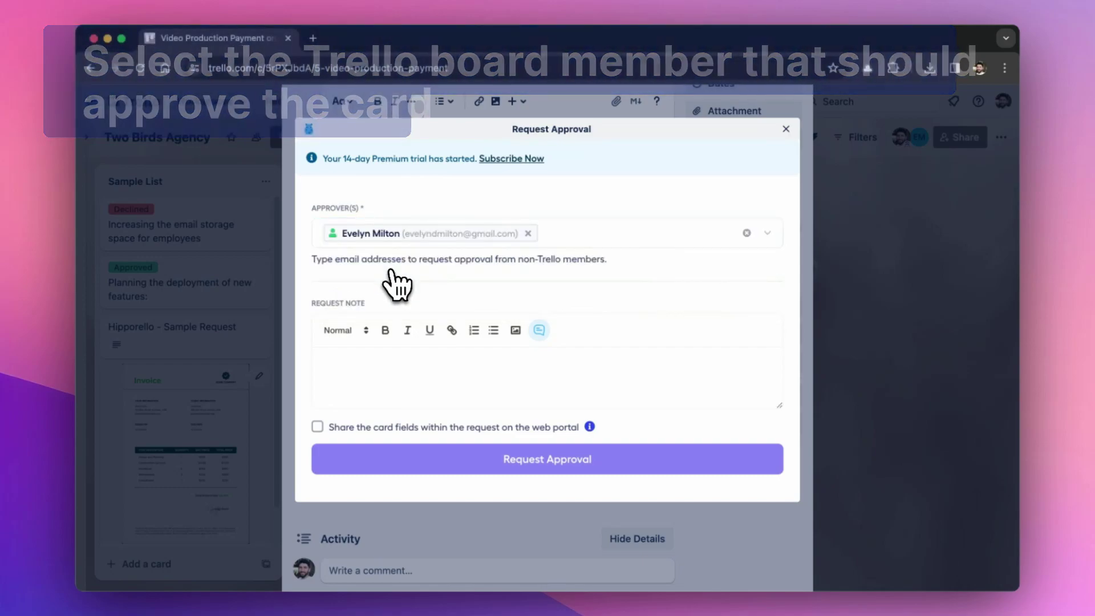
{"action": "left_click", "coordinate": [377, 370]}
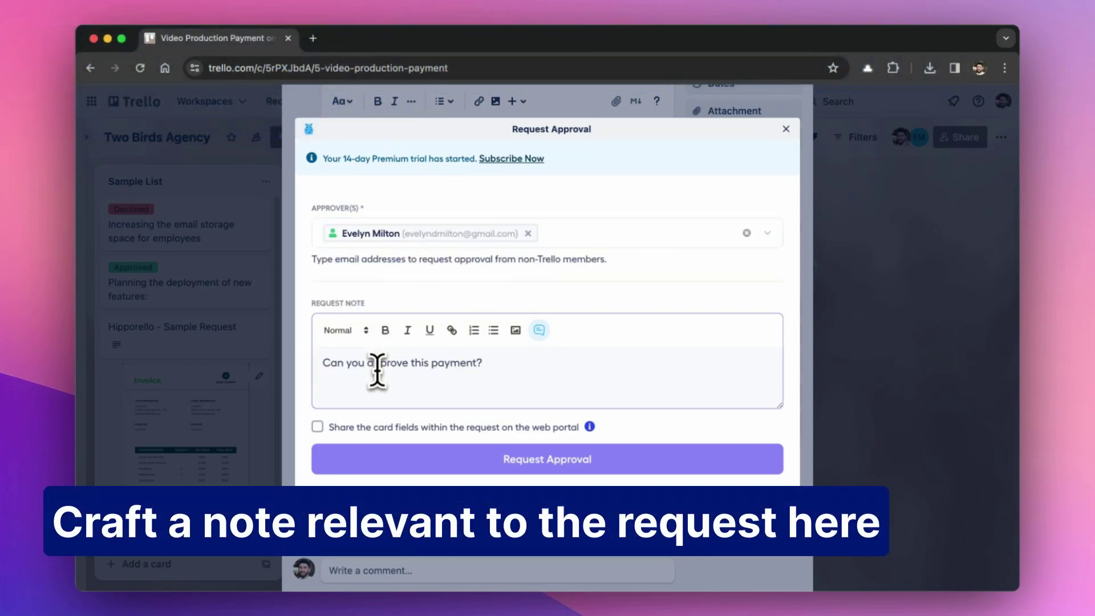
{"action": "left_click", "coordinate": [521, 471]}
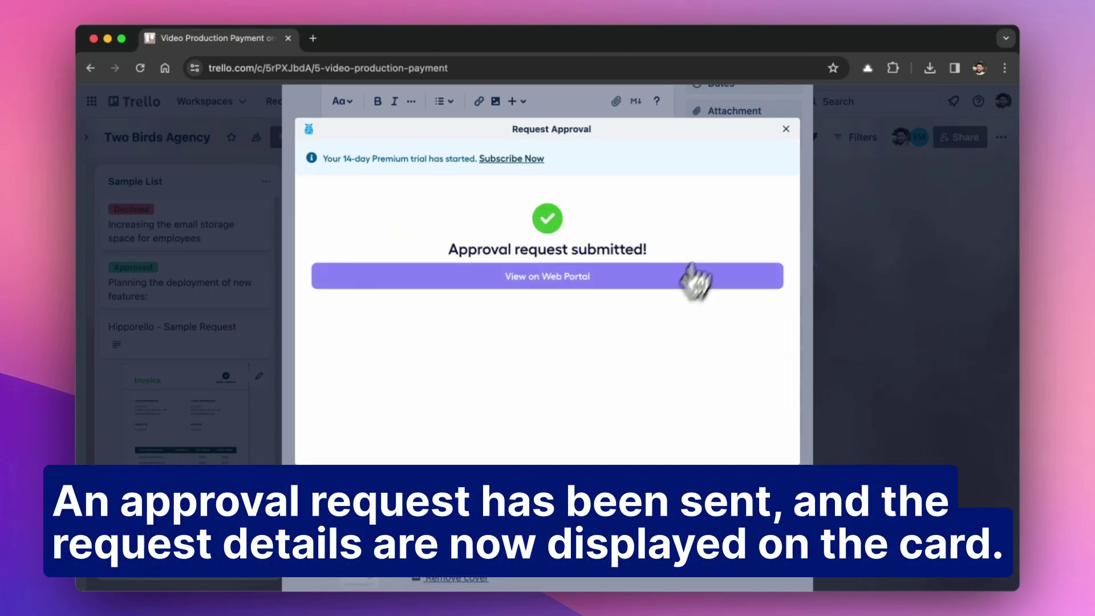
Close the confirmation and review the card's Pending request, both full details and summary.
{"action": "left_click", "coordinate": [786, 130]}
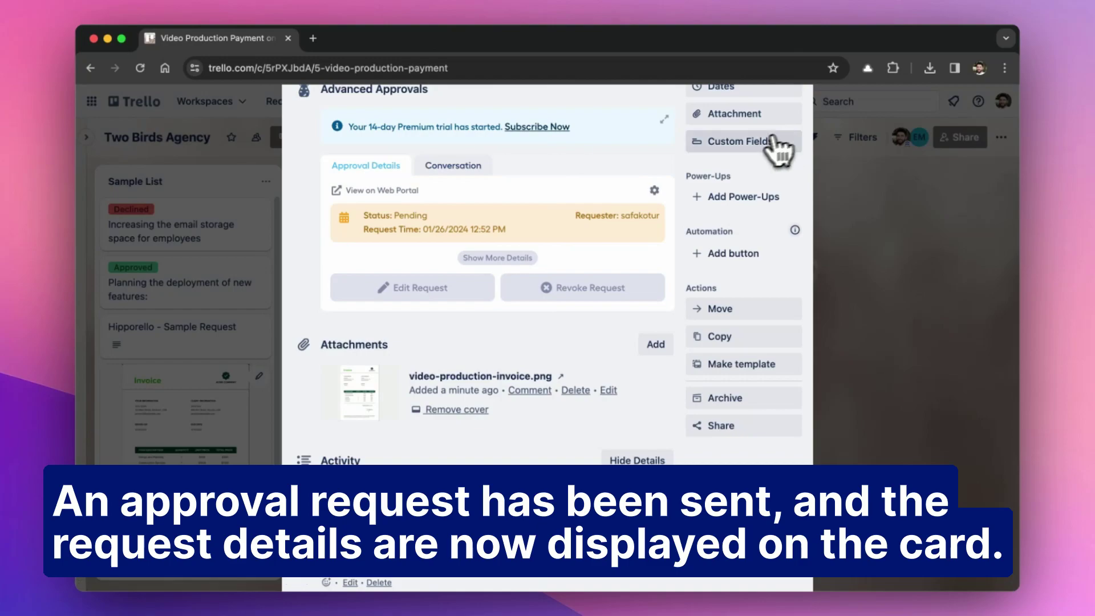
{"action": "scroll", "coordinate": [582, 205], "scroll_direction": "up", "scroll_amount": 6}
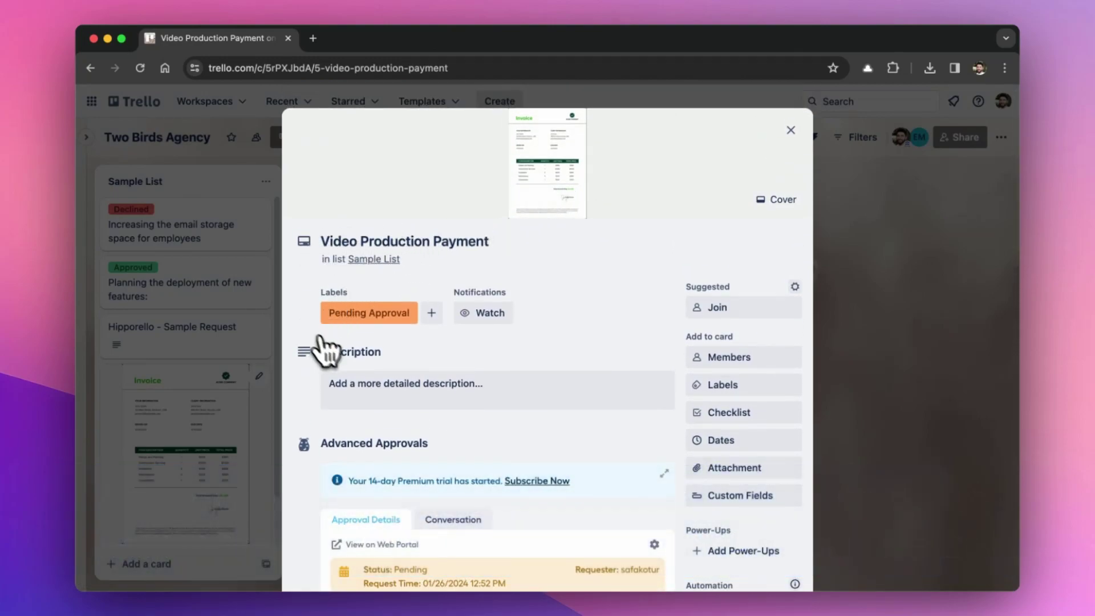
{"action": "scroll", "coordinate": [371, 349], "scroll_direction": "down", "scroll_amount": 4}
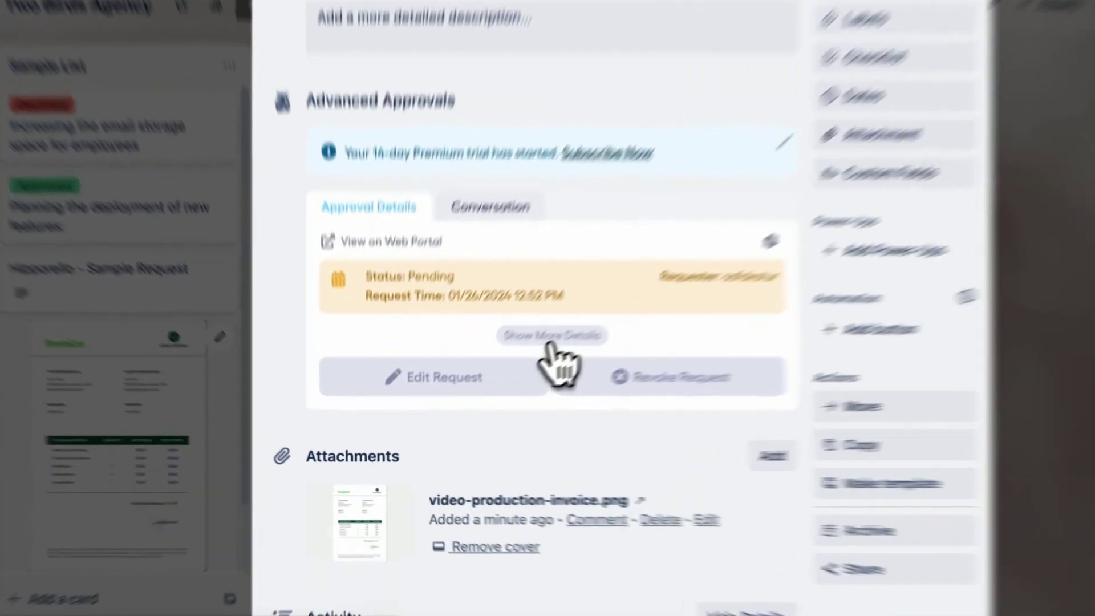
{"action": "left_click", "coordinate": [497, 375]}
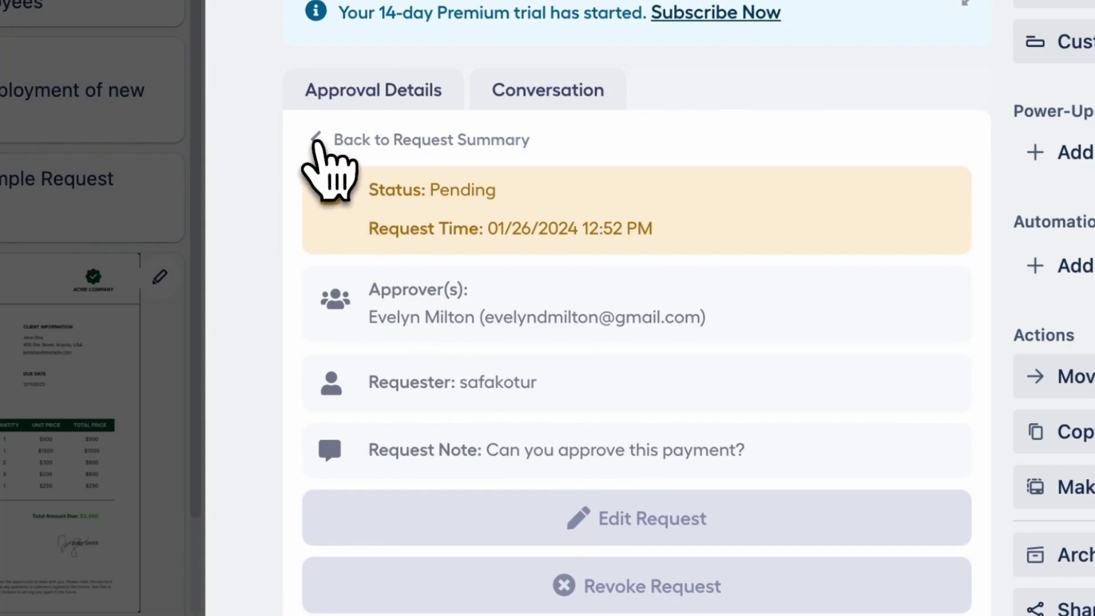
{"action": "left_click", "coordinate": [316, 141]}
{"action": "scroll", "coordinate": [322, 188], "scroll_direction": "down", "scroll_amount": 3}
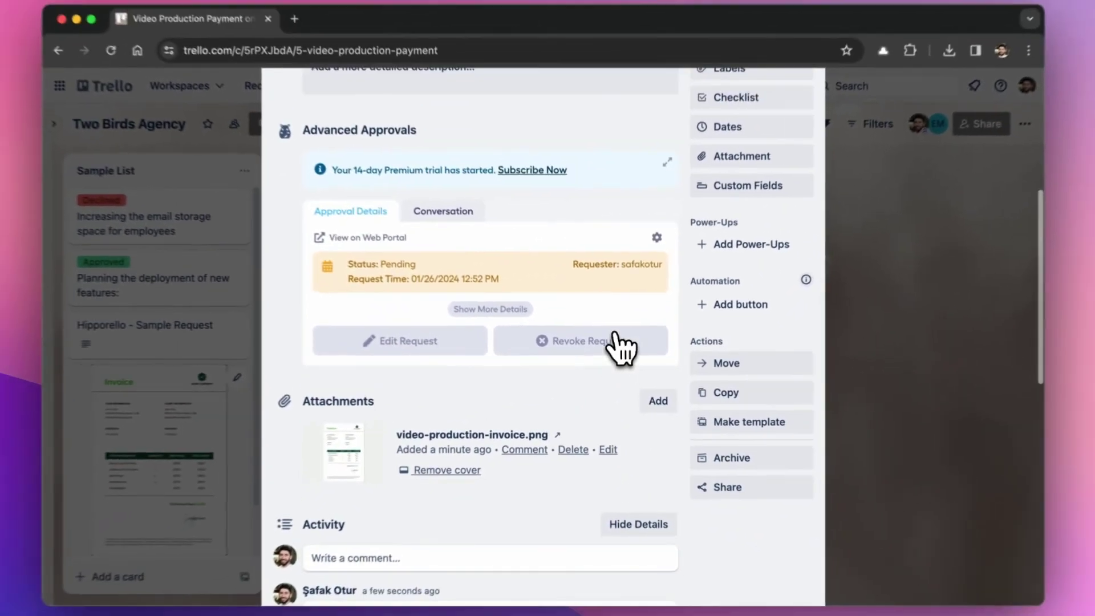
{"action": "scroll", "coordinate": [621, 348], "scroll_direction": "up", "scroll_amount": 3}
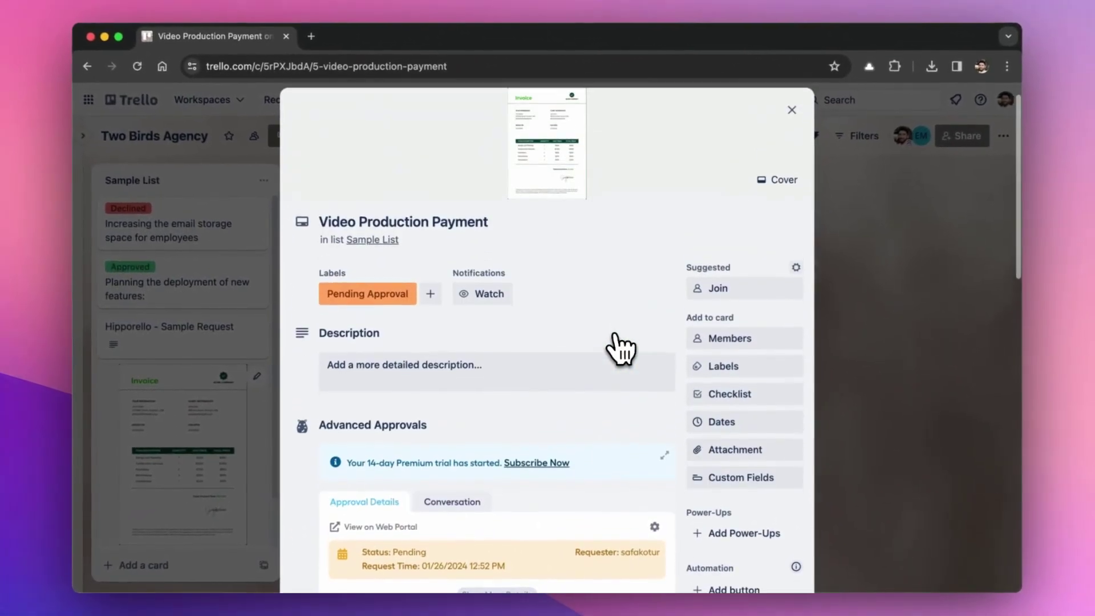
{"action": "scroll", "coordinate": [621, 349], "scroll_direction": "up", "scroll_amount": 2}
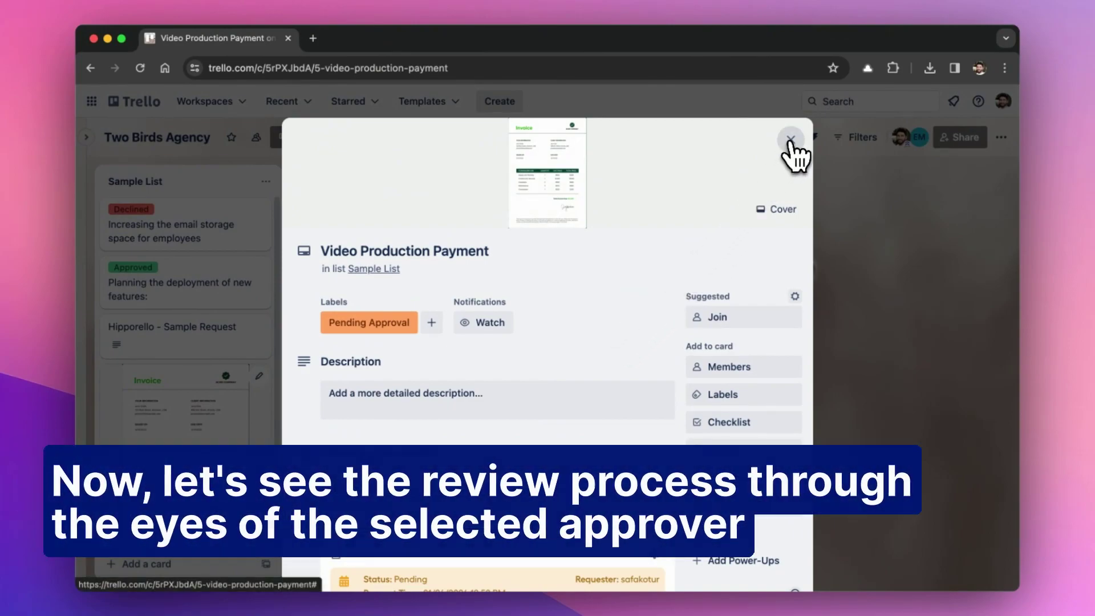
Close the card and log into the incognito window with the approver's e-mail and password.
{"action": "left_click", "coordinate": [791, 144]}
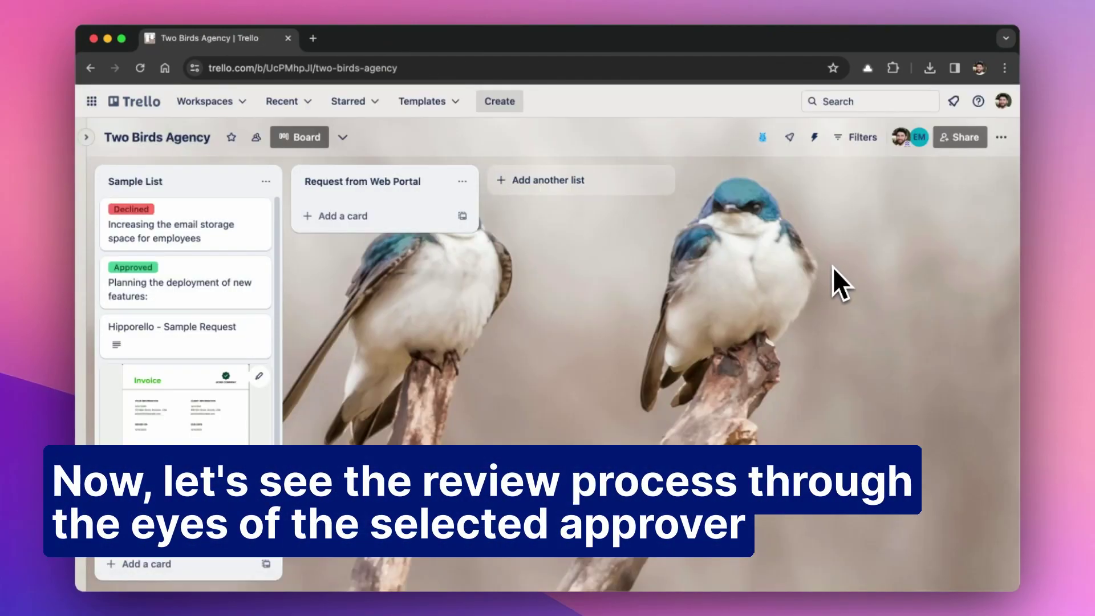
{"action": "key", "text": "ctrl+Up"}
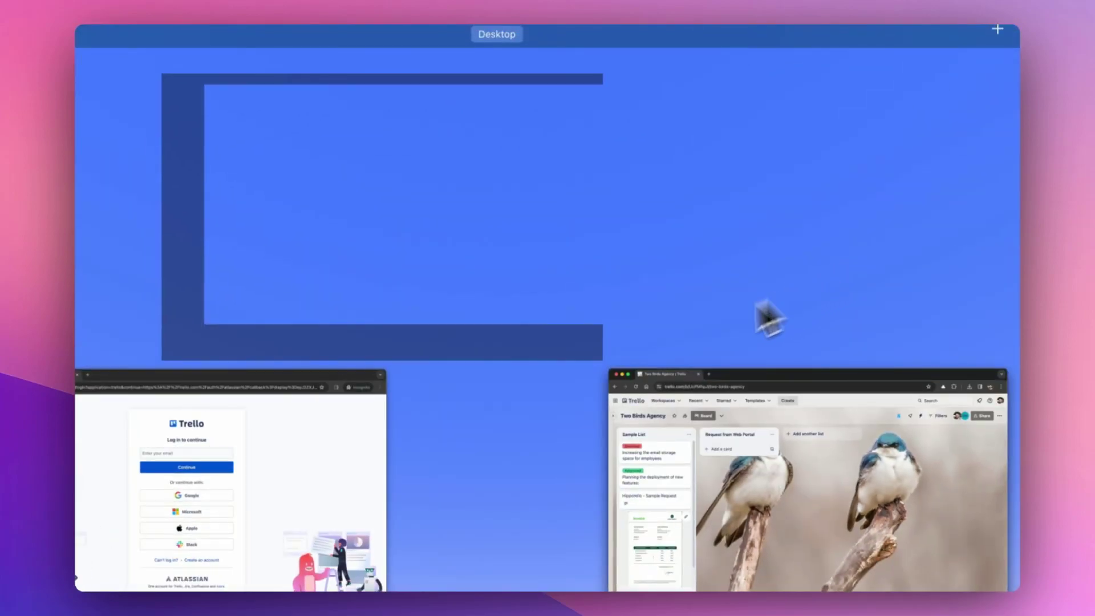
{"action": "left_click", "coordinate": [312, 510]}
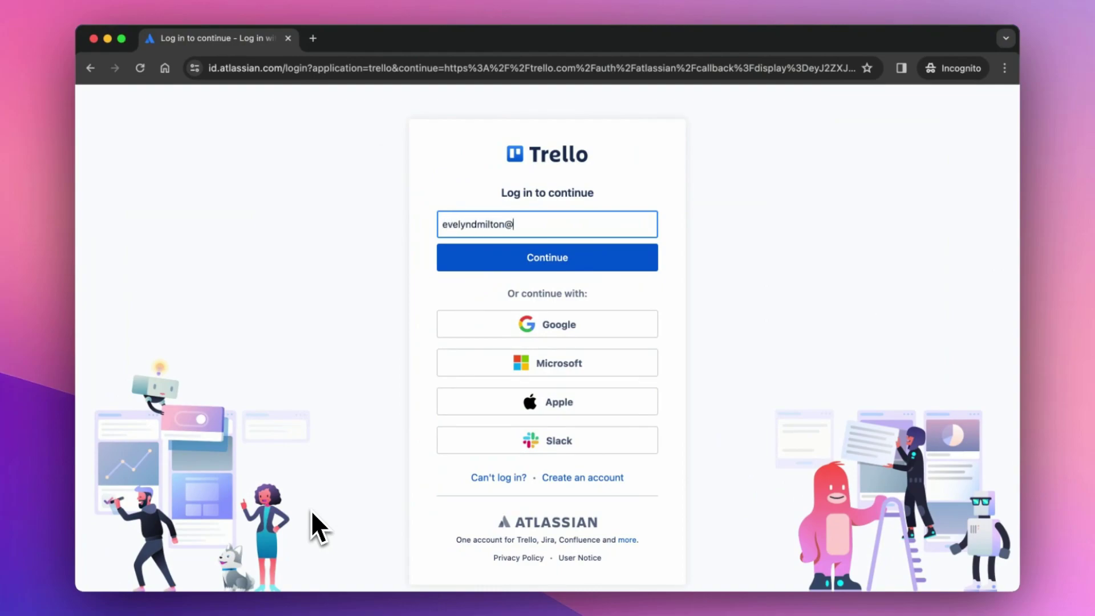
{"action": "type", "text": "gmail.com"}
{"action": "key", "text": "Return"}
{"action": "type", "text": "******"}
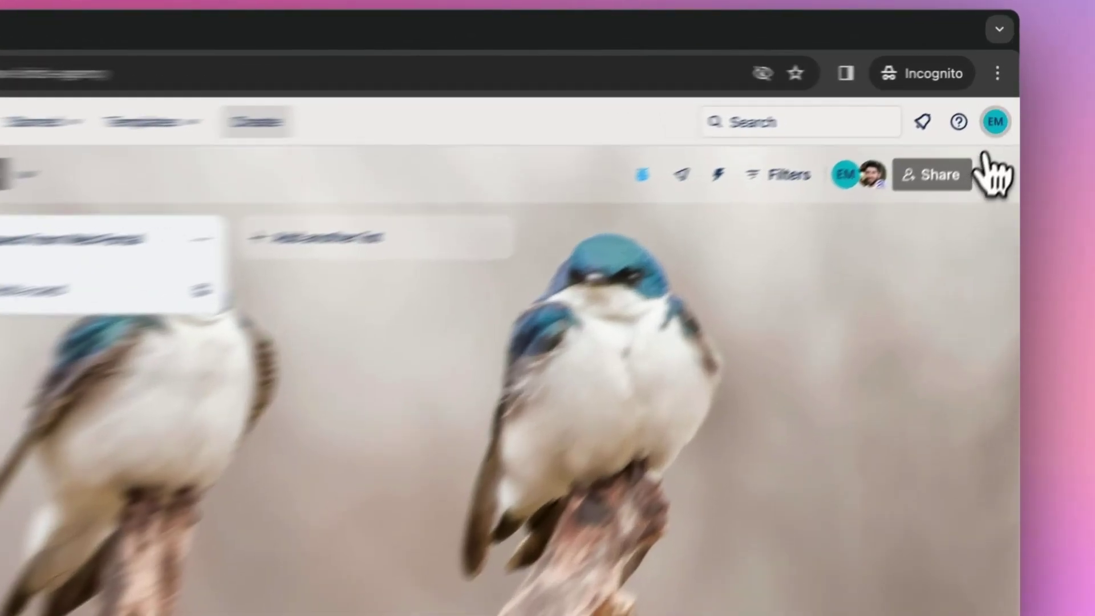
Verify the approver account, then view the Video Production Payment request's full details and summary.
{"action": "left_click", "coordinate": [1003, 102]}
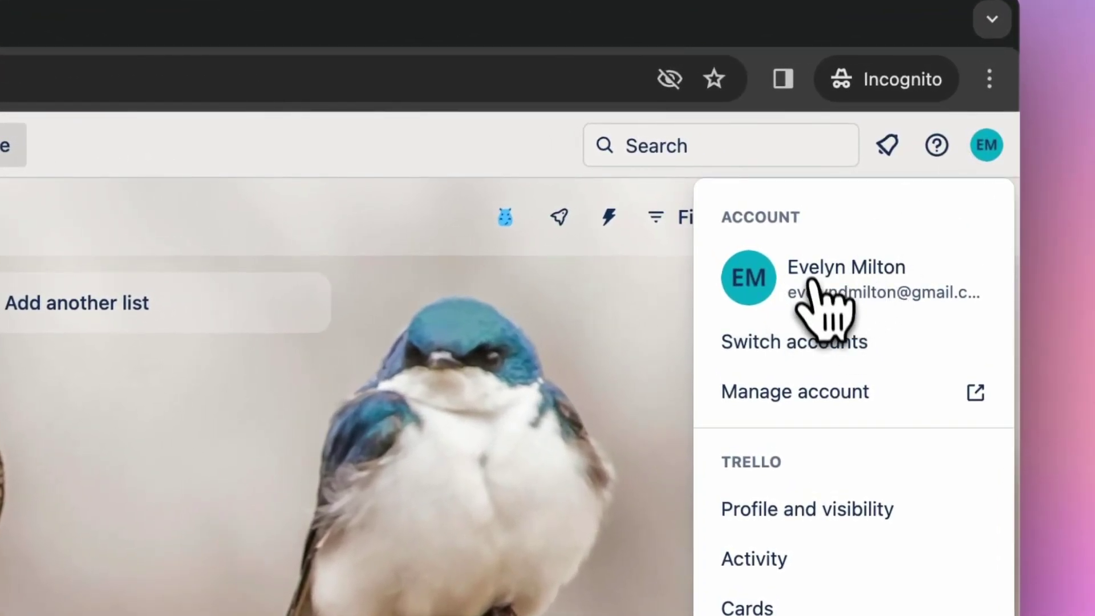
{"action": "key", "text": "Escape"}
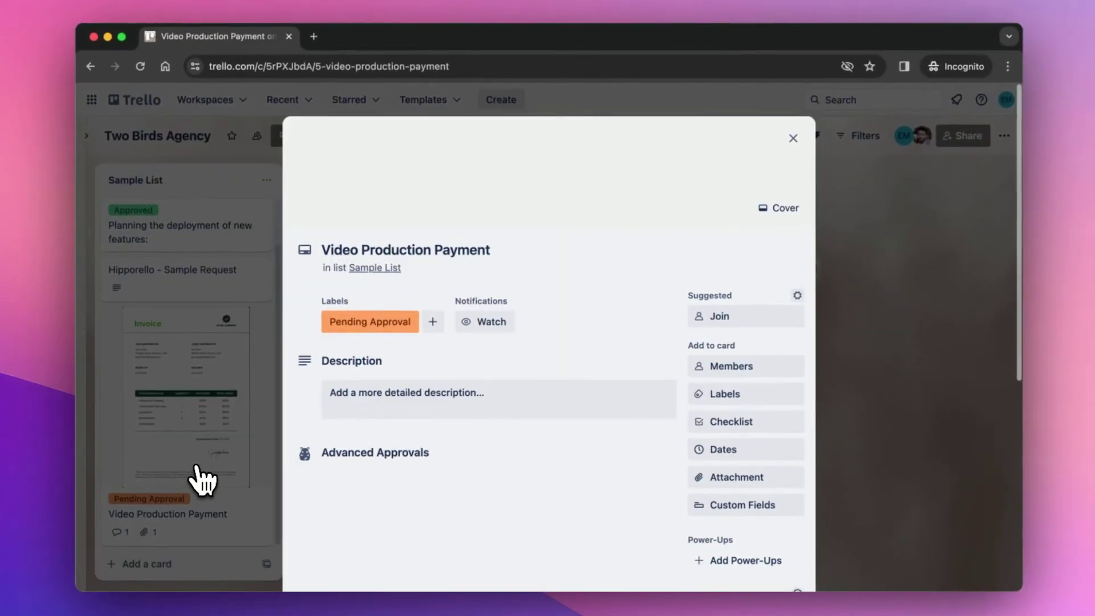
{"action": "scroll", "coordinate": [203, 479], "scroll_direction": "down", "scroll_amount": 5}
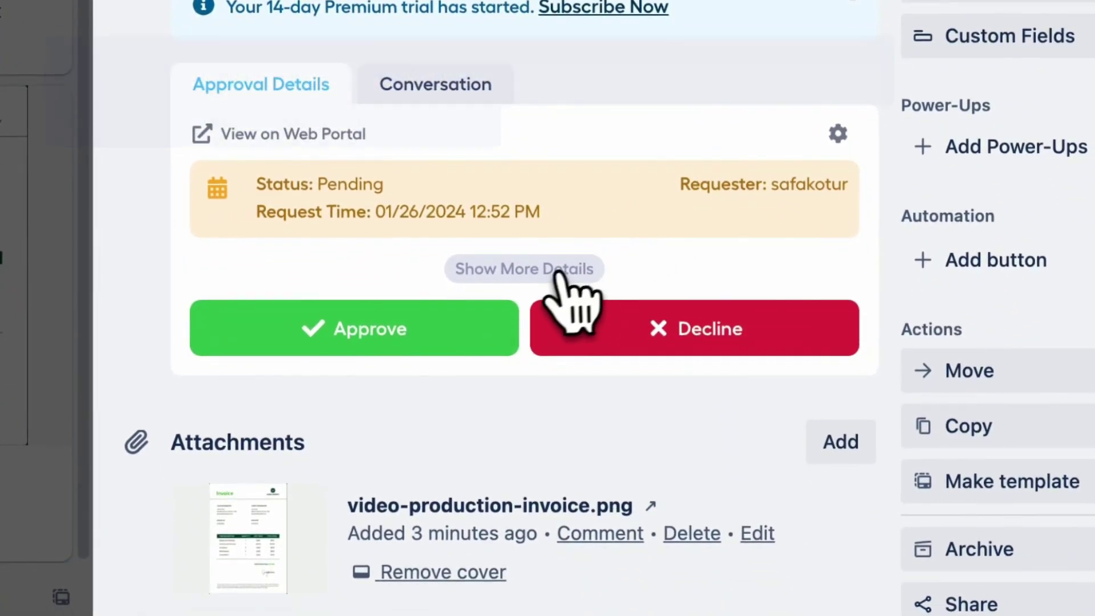
{"action": "left_click", "coordinate": [543, 327]}
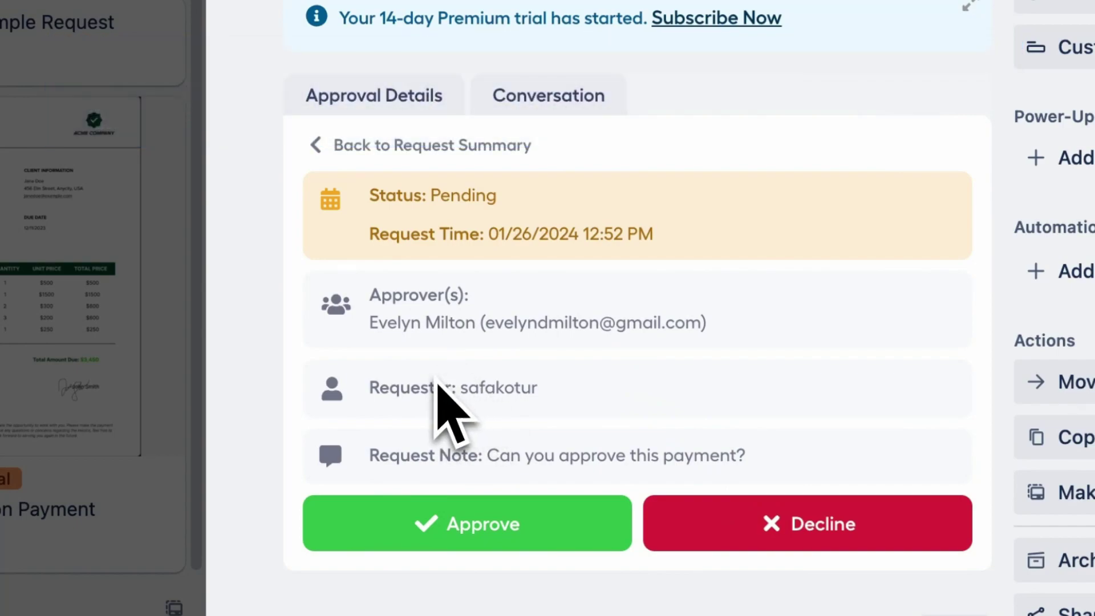
{"action": "left_click", "coordinate": [328, 168]}
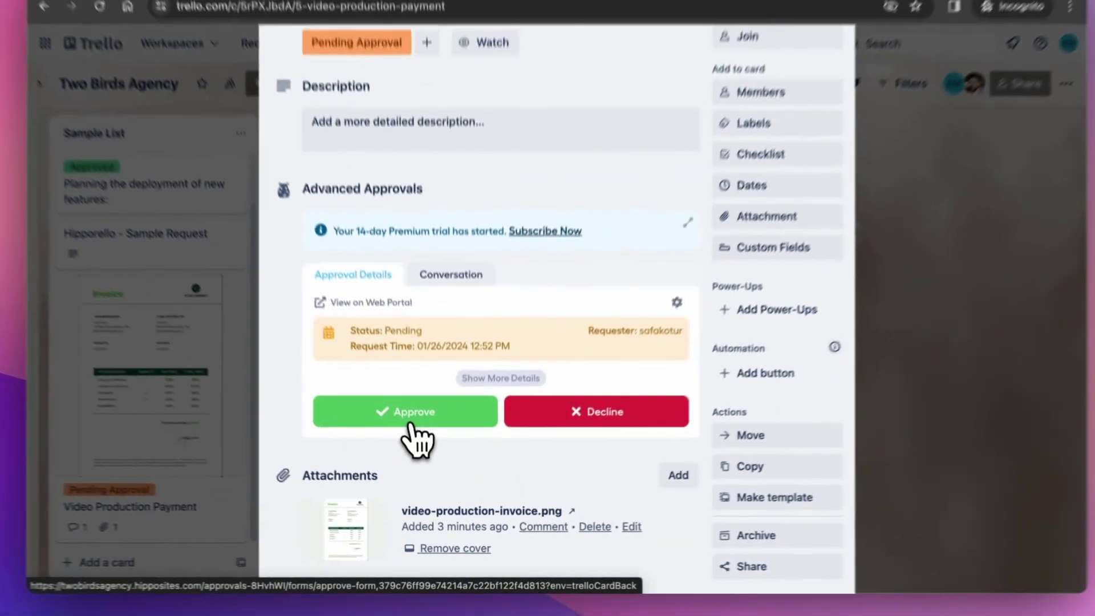
Approve the payment request with an approver's note, then close the confirmation and the card.
{"action": "left_click", "coordinate": [368, 303]}
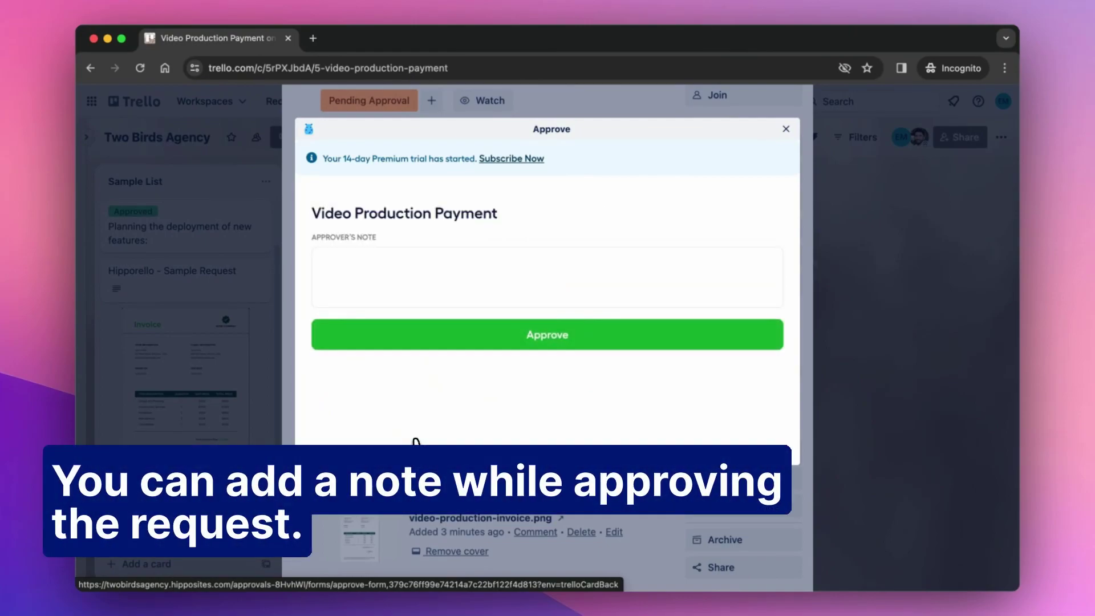
{"action": "left_click", "coordinate": [380, 290]}
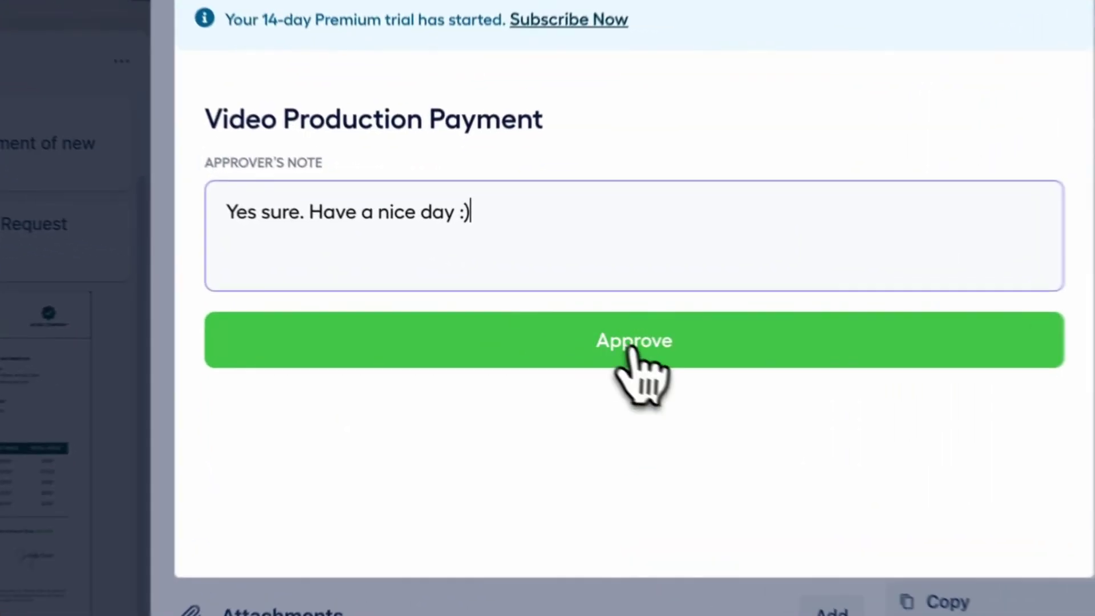
{"action": "left_click", "coordinate": [548, 341]}
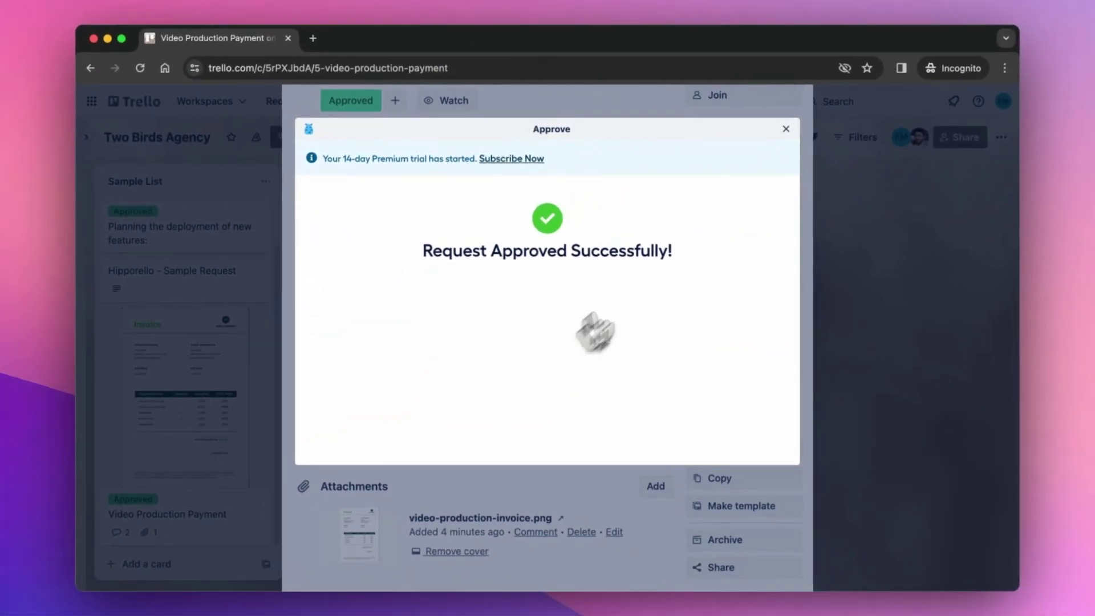
{"action": "left_click", "coordinate": [786, 130]}
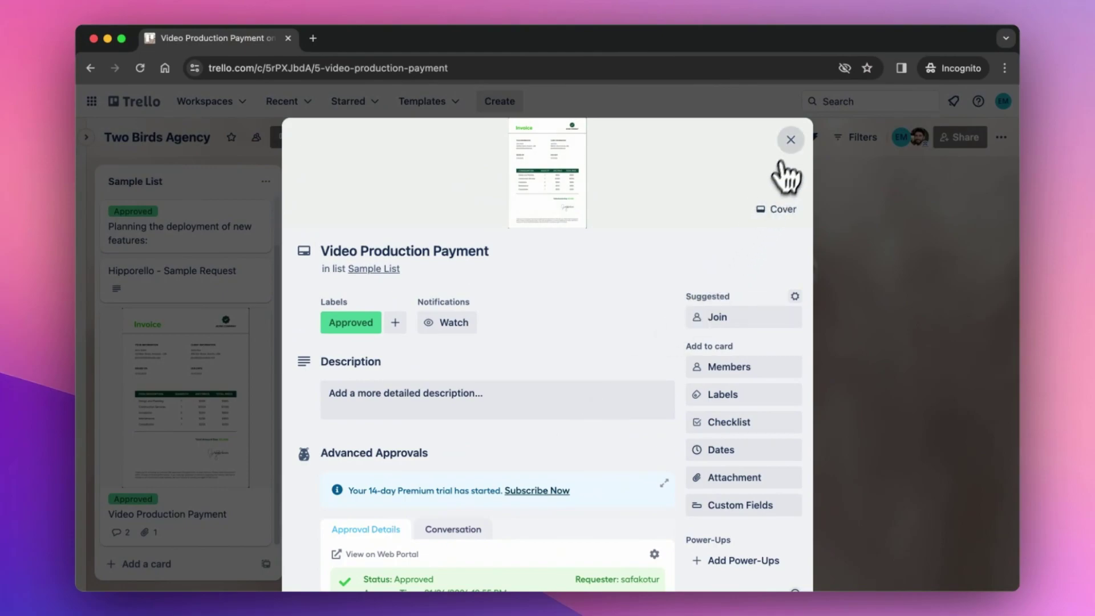
{"action": "left_click", "coordinate": [790, 141]}
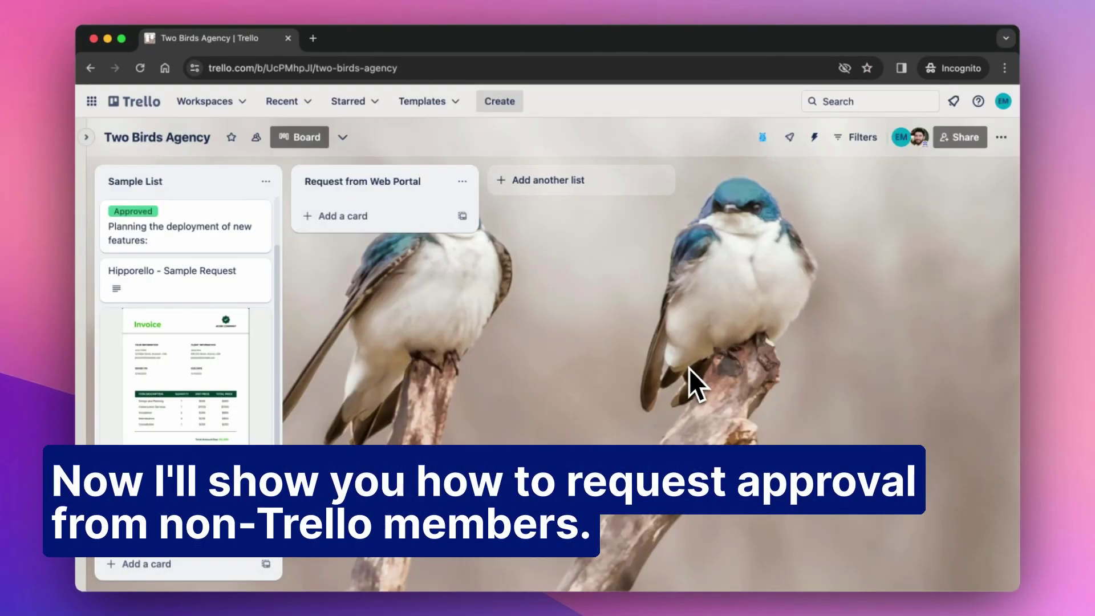
Switch back to the requester's Trello window, check the signed-in account, and scroll Sample List.
{"action": "key", "text": "ctrl+Up"}
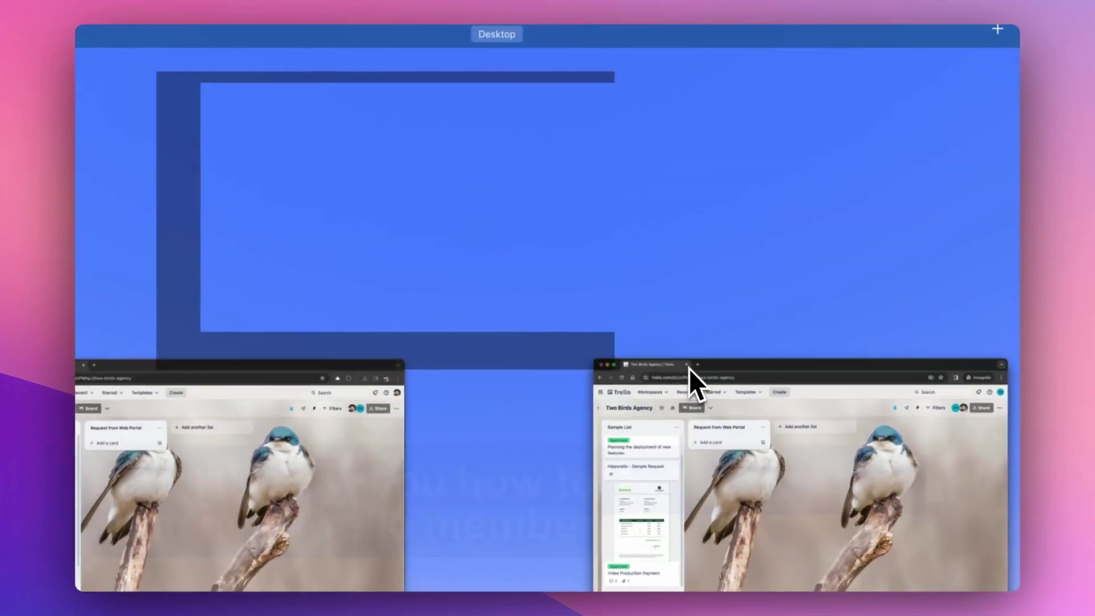
{"action": "left_click", "coordinate": [303, 483]}
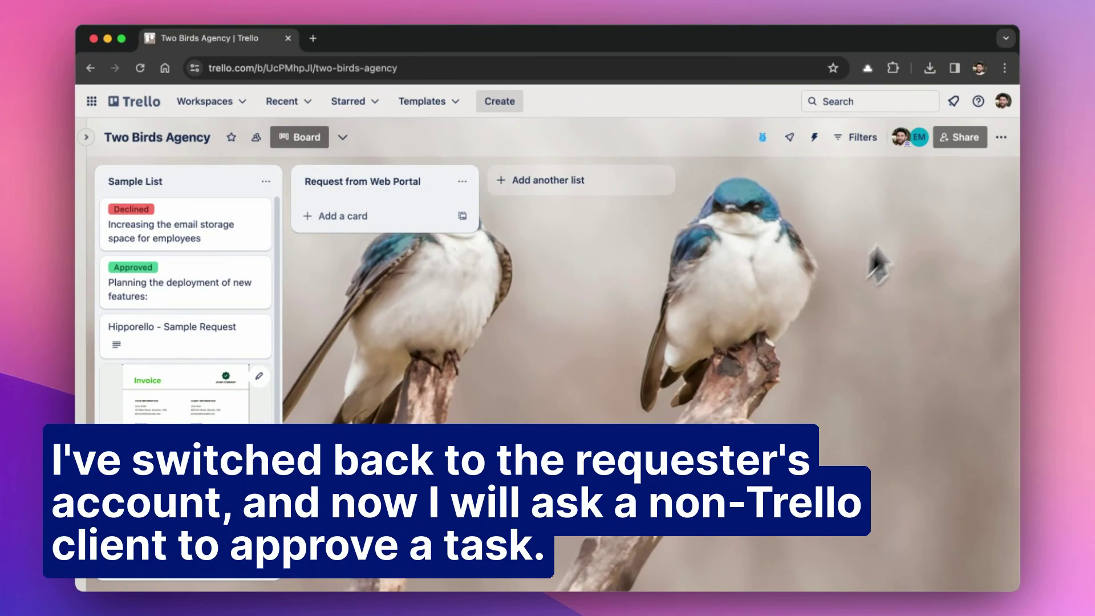
{"action": "left_click", "coordinate": [998, 107]}
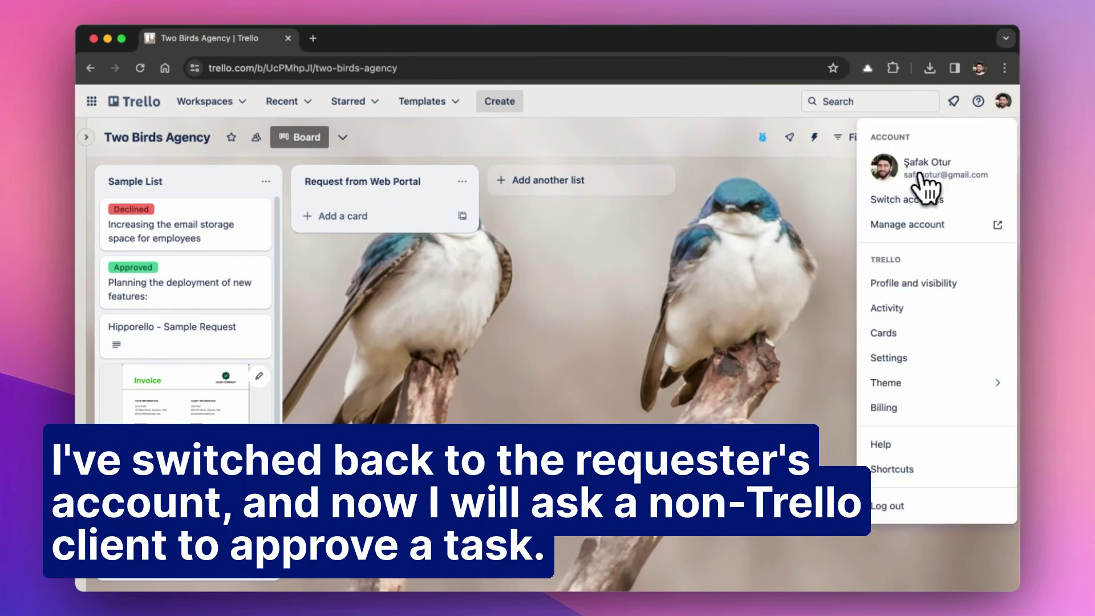
{"action": "left_click", "coordinate": [749, 291]}
{"action": "scroll", "coordinate": [152, 433], "scroll_direction": "down", "scroll_amount": 2}
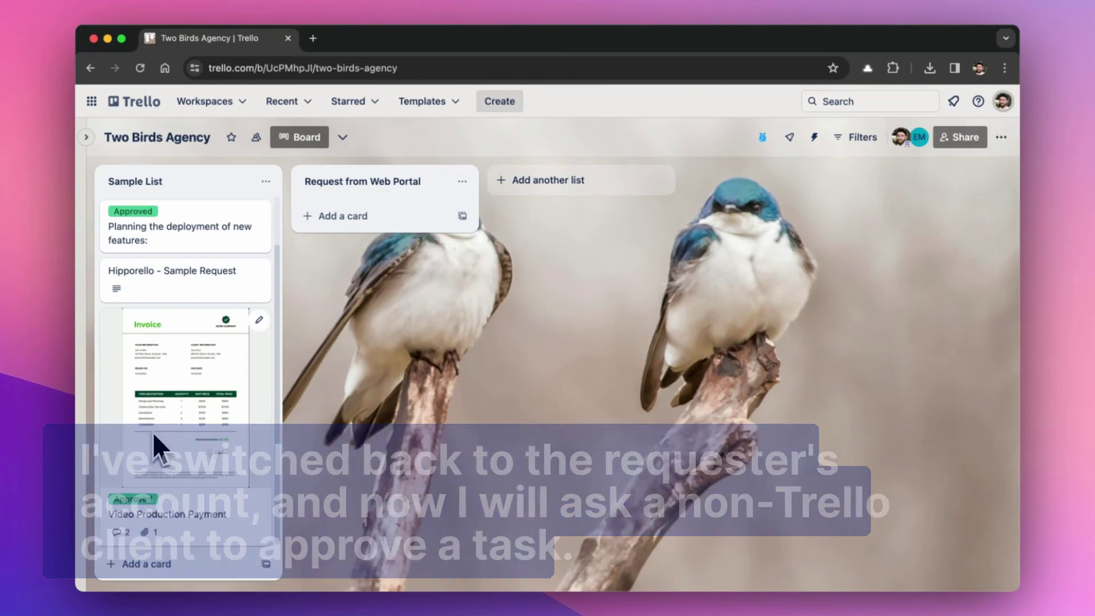
Add the Website Payment card to Sample List and open its details.
{"action": "left_click", "coordinate": [166, 568]}
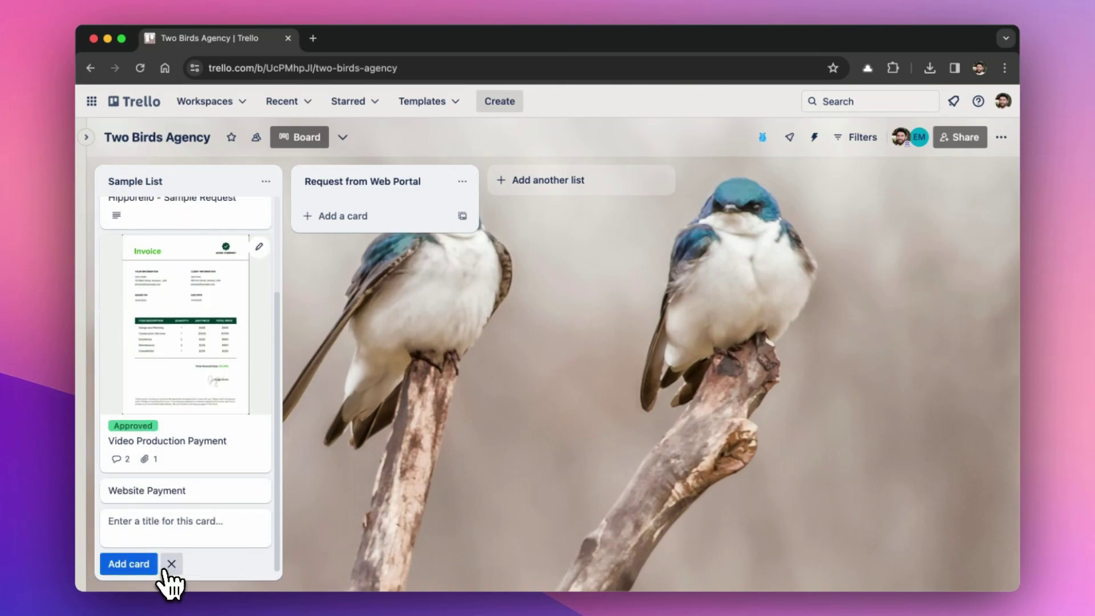
{"action": "left_click", "coordinate": [194, 495]}
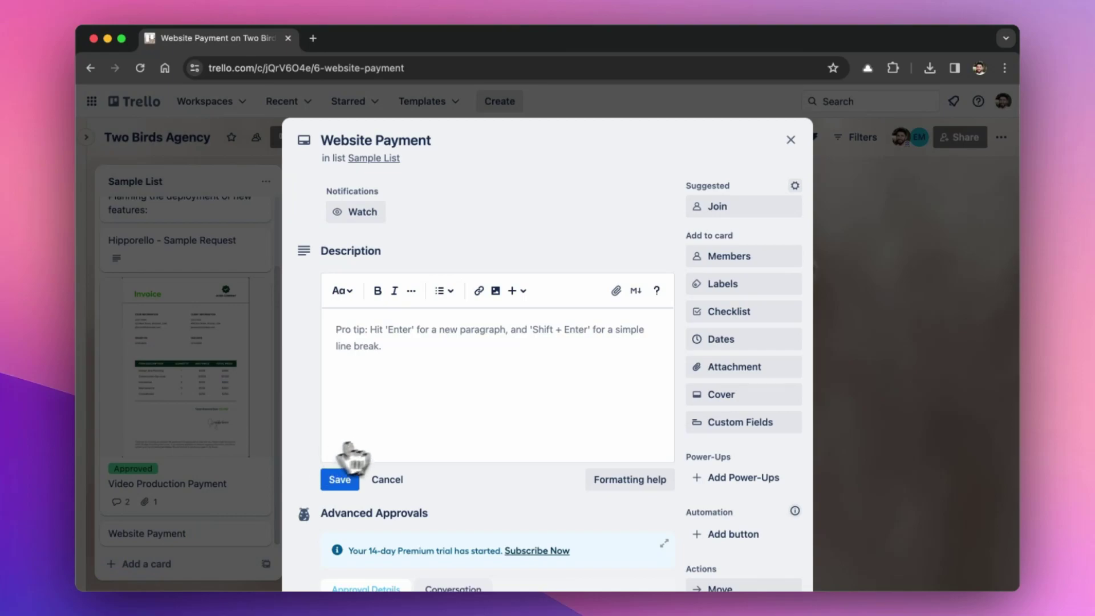
{"action": "scroll", "coordinate": [377, 454], "scroll_direction": "down", "scroll_amount": 4}
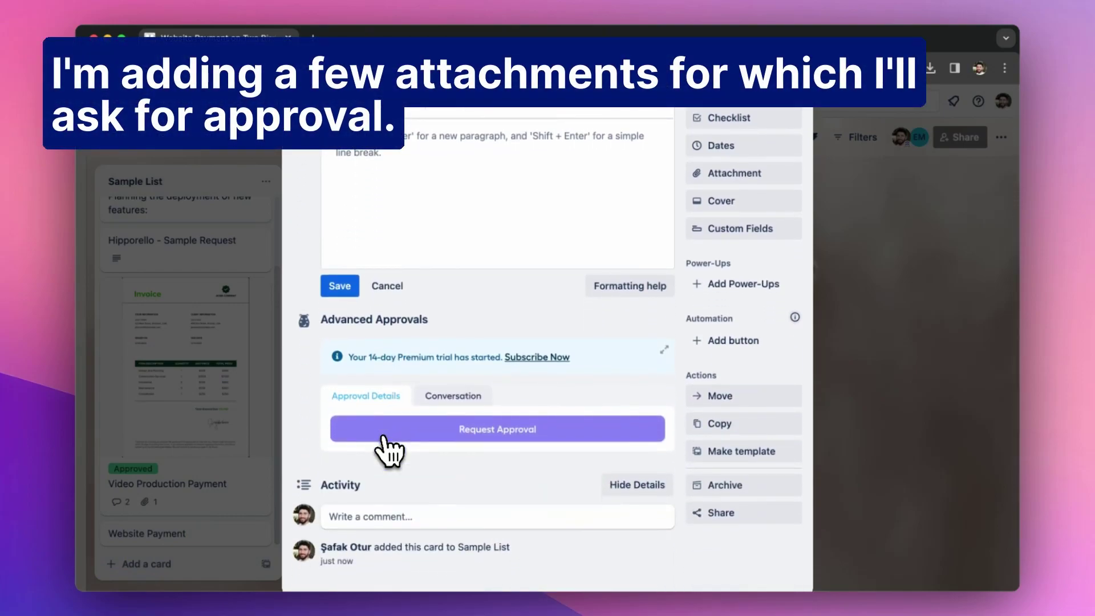
Upload WebsiteRevisions.pdf and website-invoice from the Desktop as card attachments.
{"action": "left_click", "coordinate": [714, 174]}
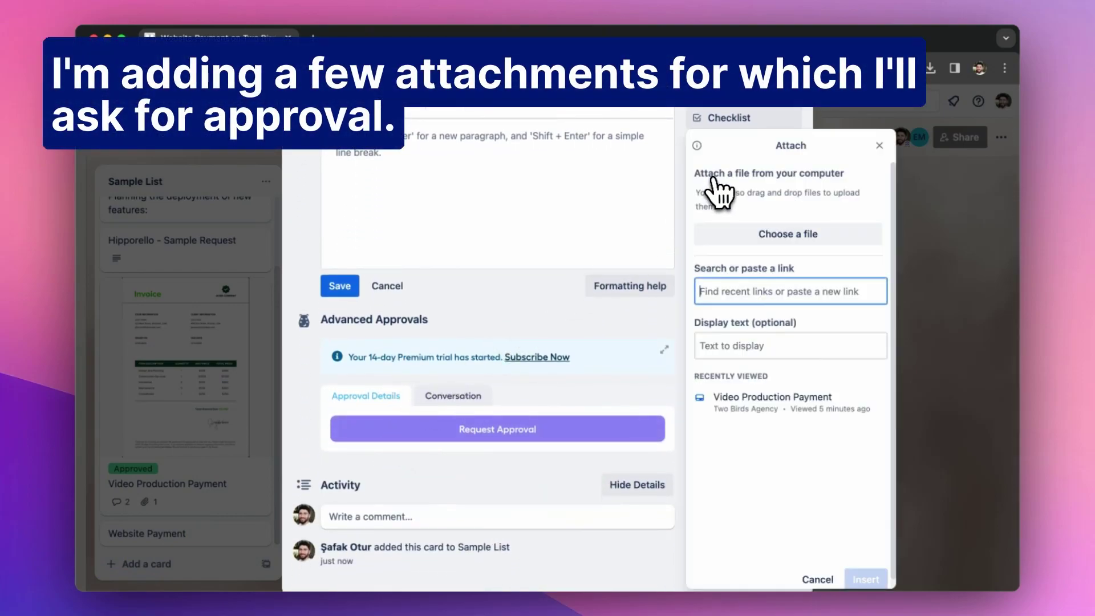
{"action": "left_click", "coordinate": [782, 235]}
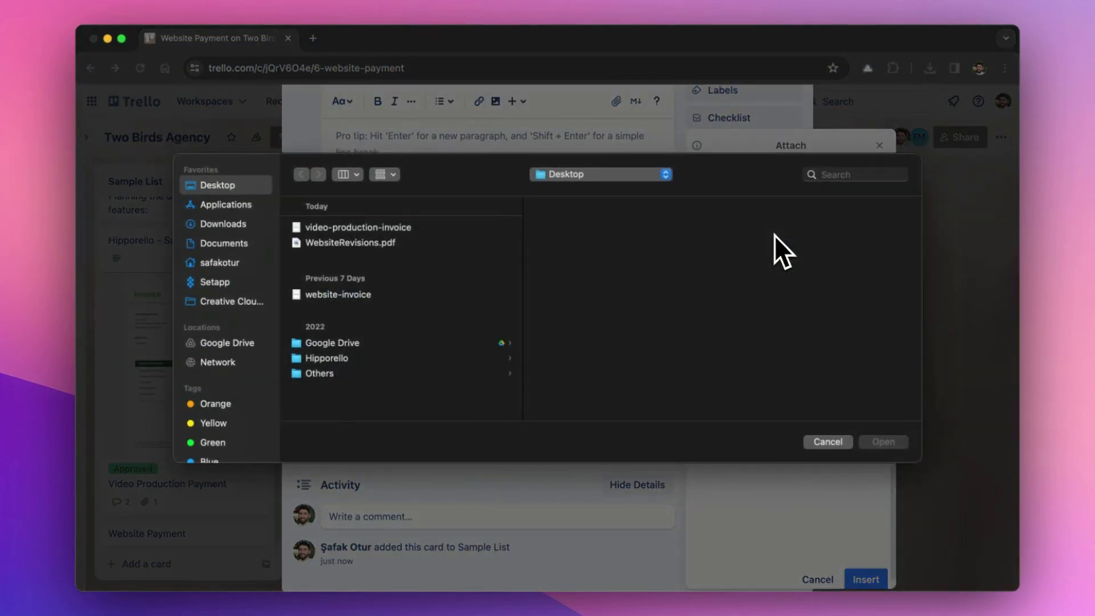
{"action": "left_click", "coordinate": [365, 243]}
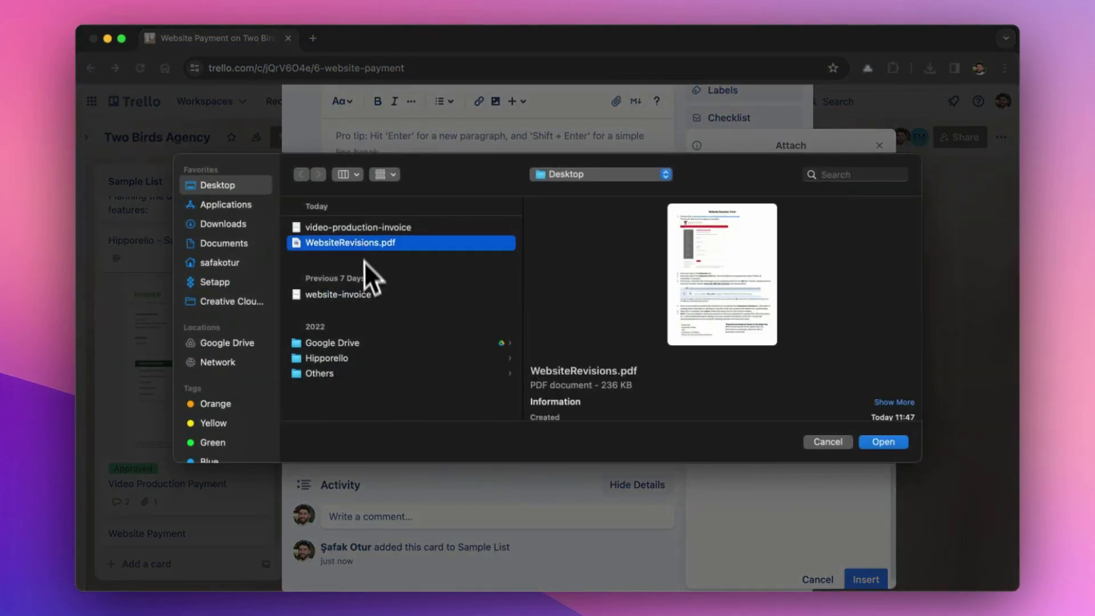
{"action": "left_click", "coordinate": [360, 297], "text": "super"}
{"action": "key", "text": "Return"}
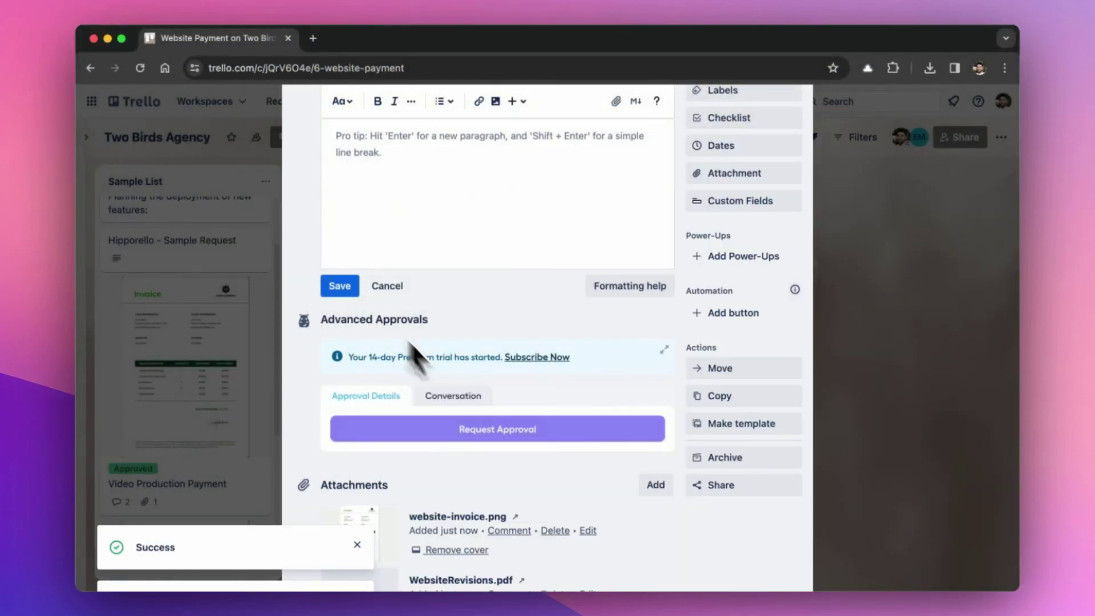
Start an approval request and add the external approver's e-mail address as approver.
{"action": "left_click", "coordinate": [515, 440]}
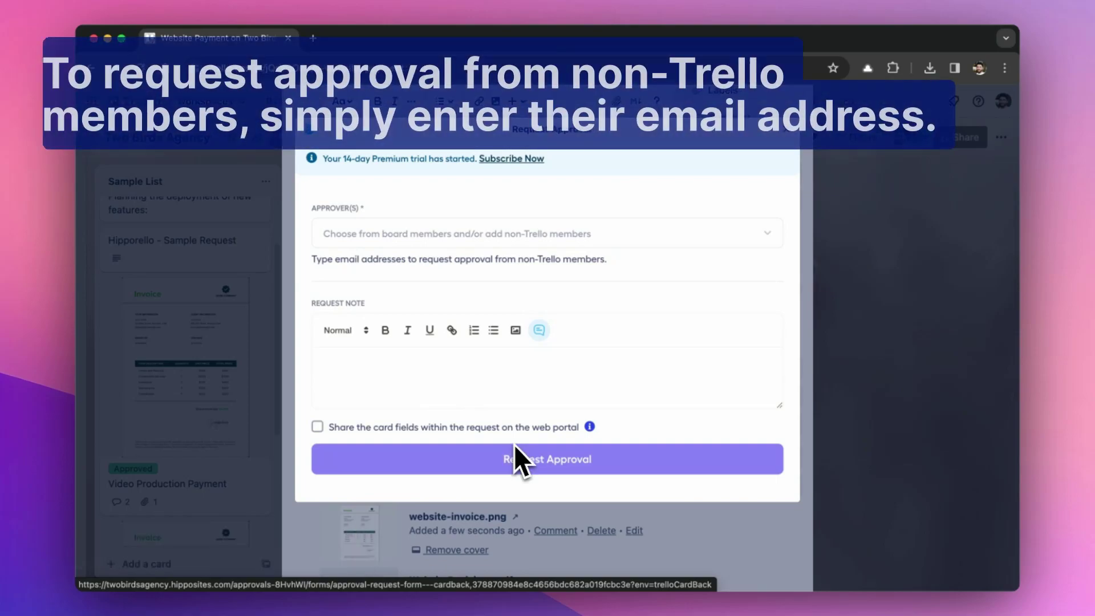
{"action": "left_click", "coordinate": [383, 234]}
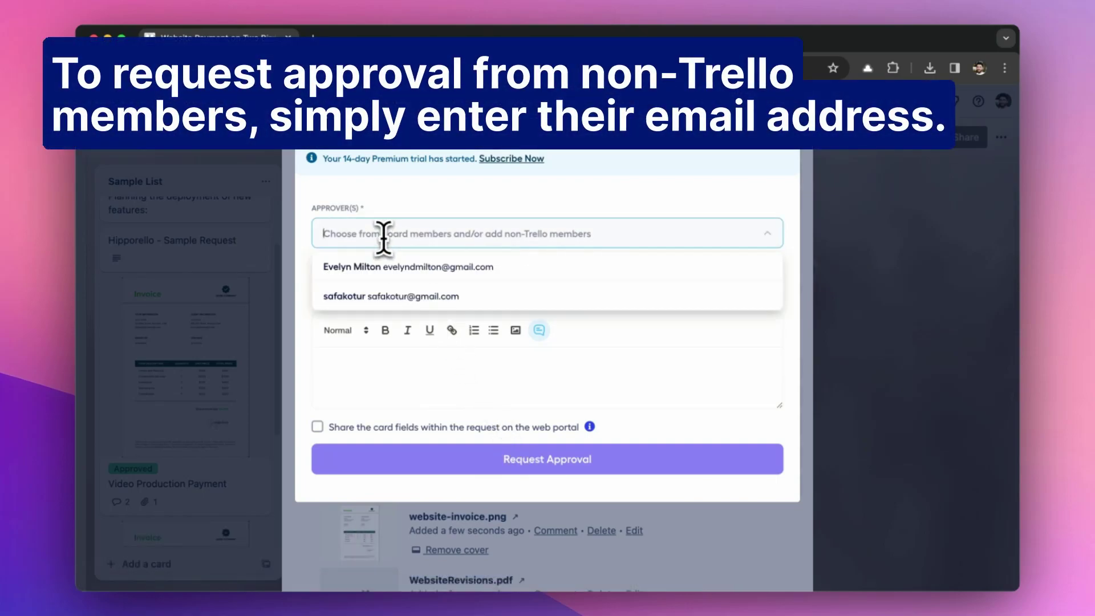
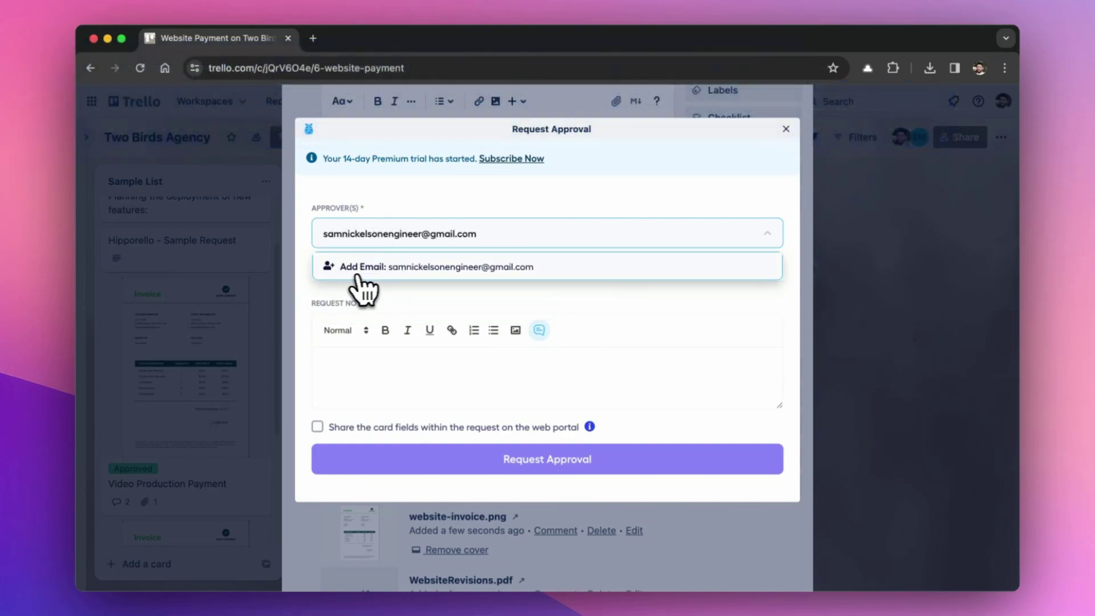
{"action": "left_click", "coordinate": [379, 277]}
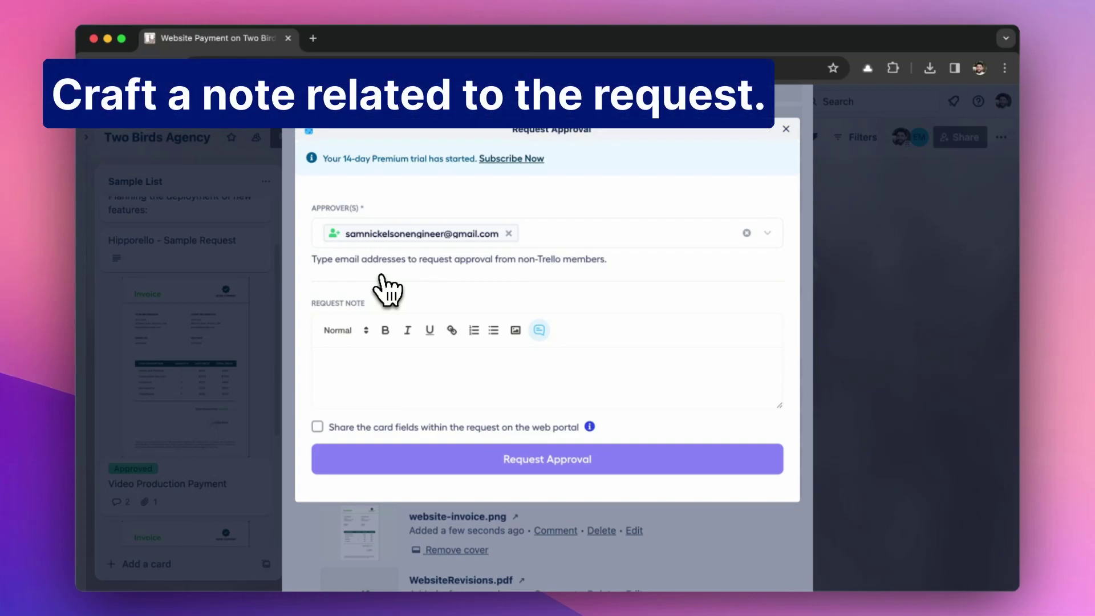
Write the request note 'Can you approve this website payment?'.
{"action": "left_click", "coordinate": [377, 369]}
{"action": "type", "text": "Can you approve this website payment?"}
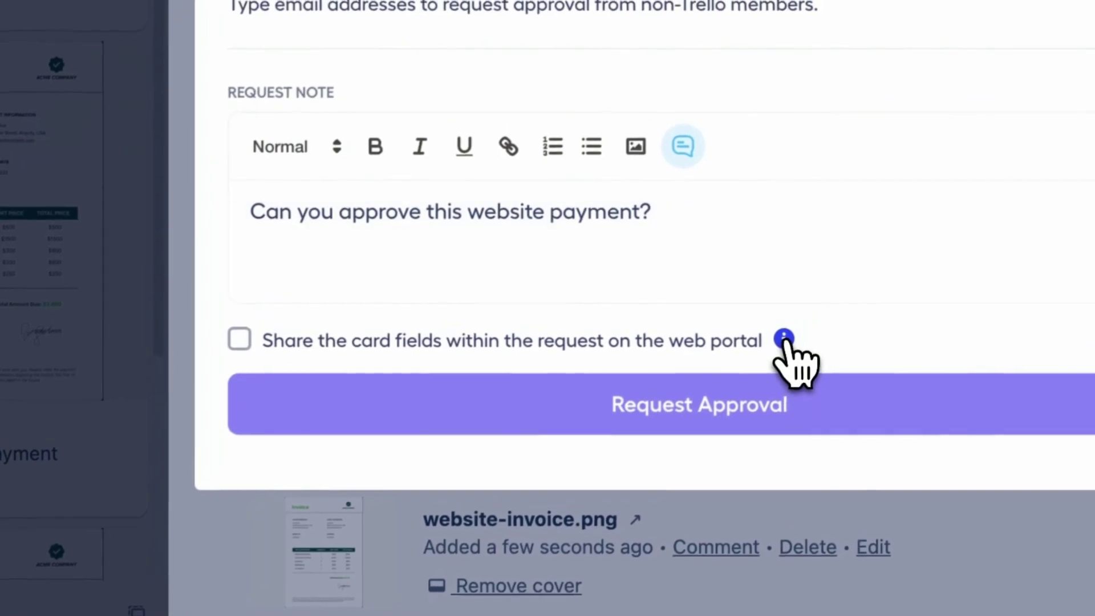
{"action": "mouse_move", "coordinate": [803, 312]}
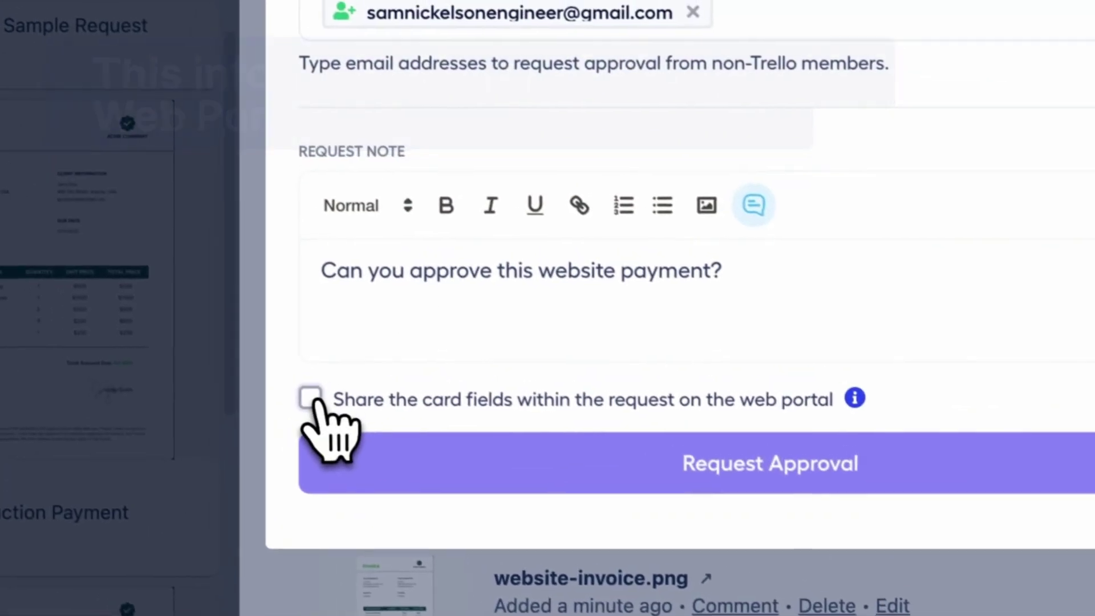
Enable sharing of the card fields on the web portal.
{"action": "left_click", "coordinate": [311, 398]}
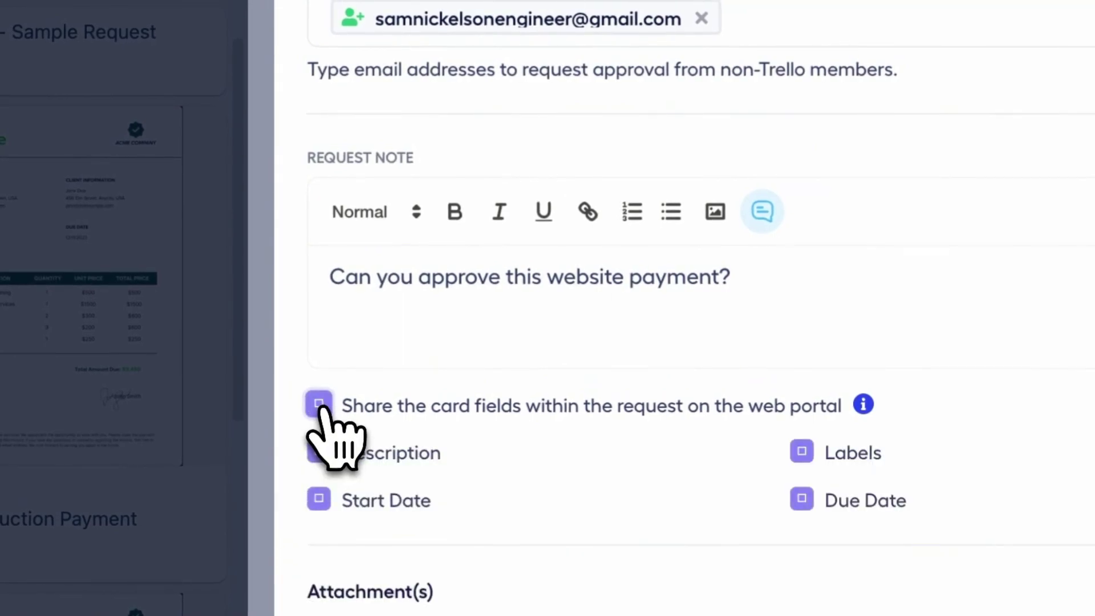
{"action": "scroll", "coordinate": [319, 406], "scroll_direction": "down", "scroll_amount": 1}
{"action": "scroll", "coordinate": [322, 409], "scroll_direction": "down", "scroll_amount": 3}
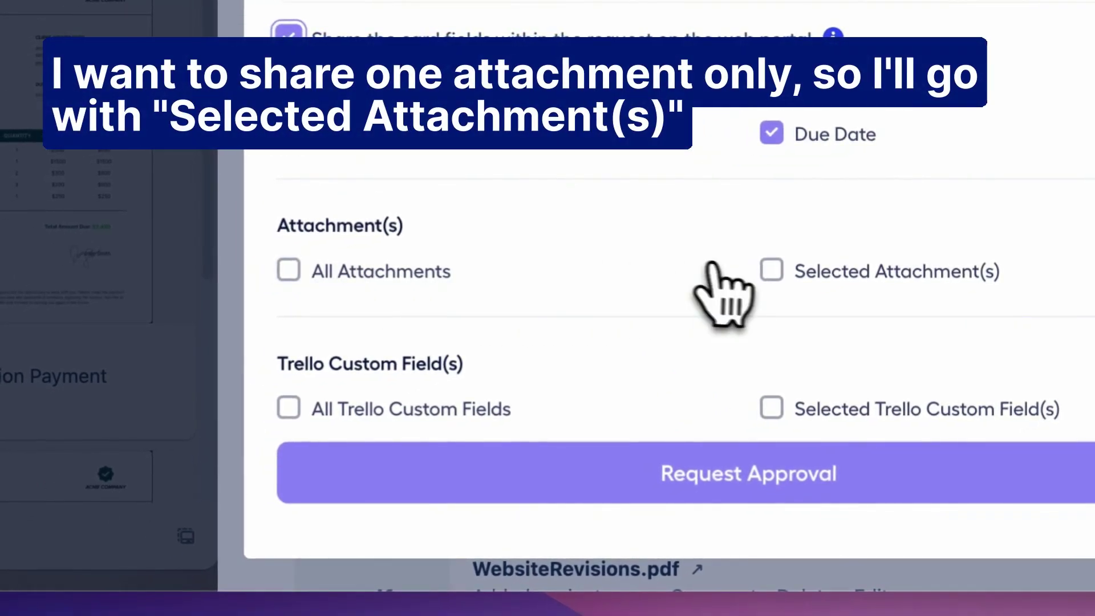
Share only website-invoice.png as the selected attachment and submit the approval request.
{"action": "left_click", "coordinate": [774, 272]}
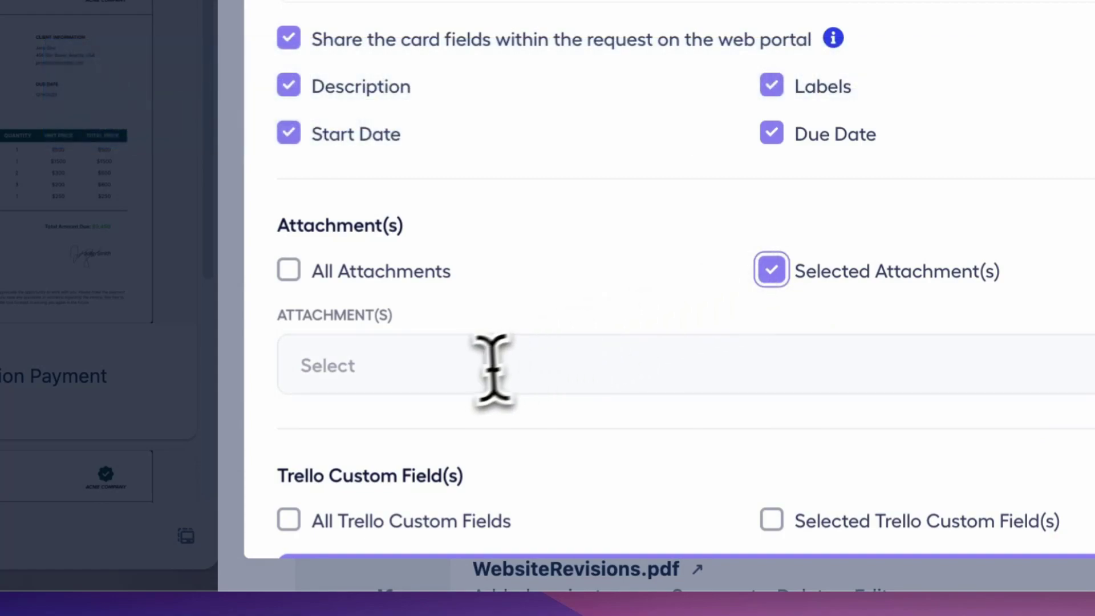
{"action": "left_click", "coordinate": [468, 375]}
{"action": "scroll", "coordinate": [468, 375], "scroll_direction": "down", "scroll_amount": 3}
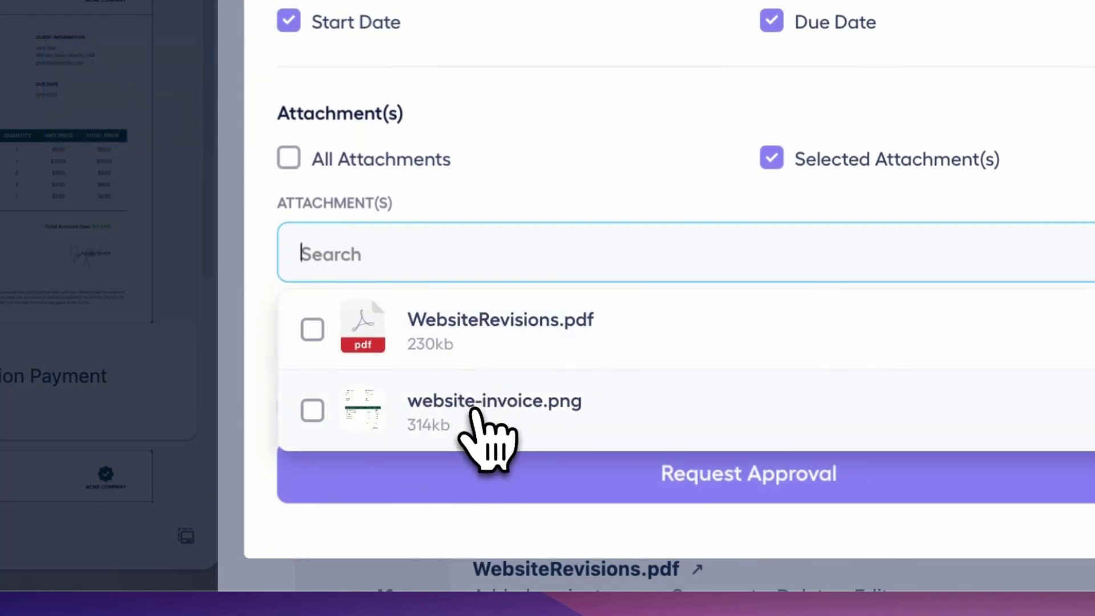
{"action": "left_click", "coordinate": [314, 412]}
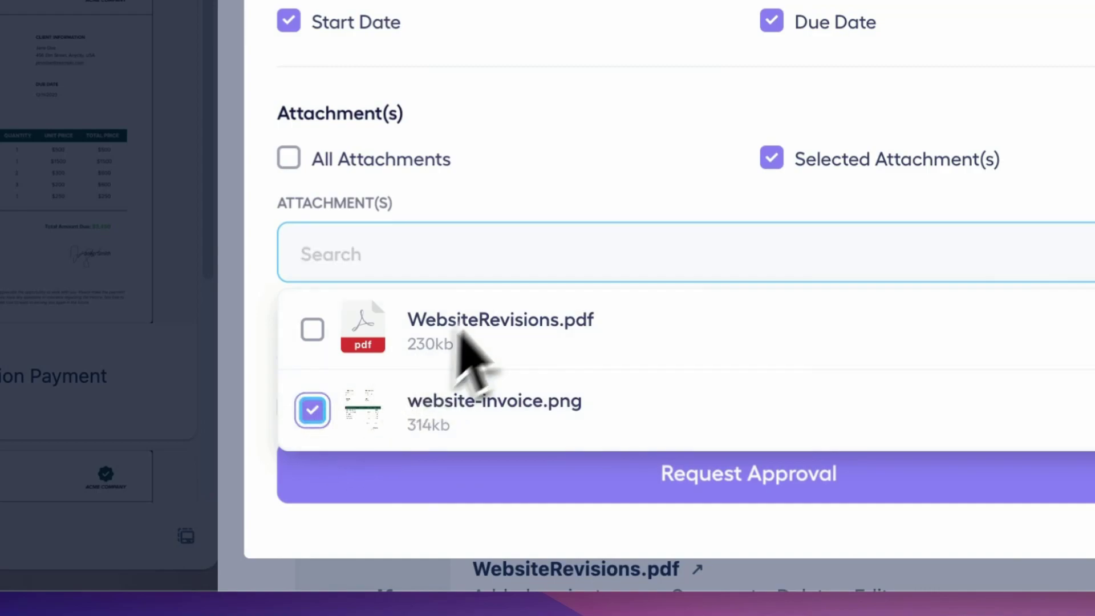
{"action": "left_click", "coordinate": [519, 212]}
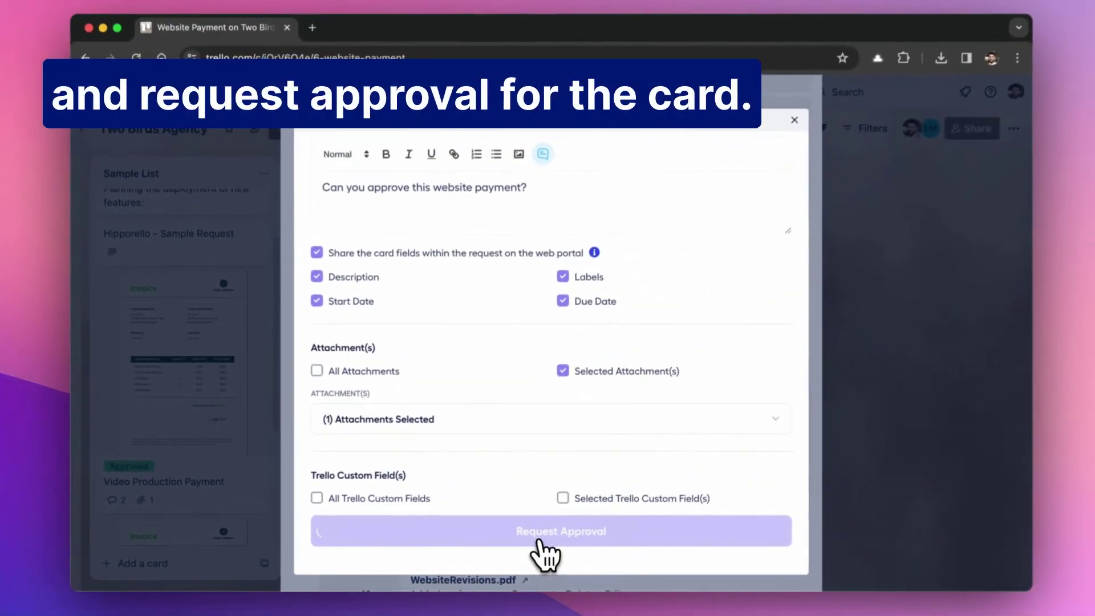
{"action": "left_click", "coordinate": [723, 492]}
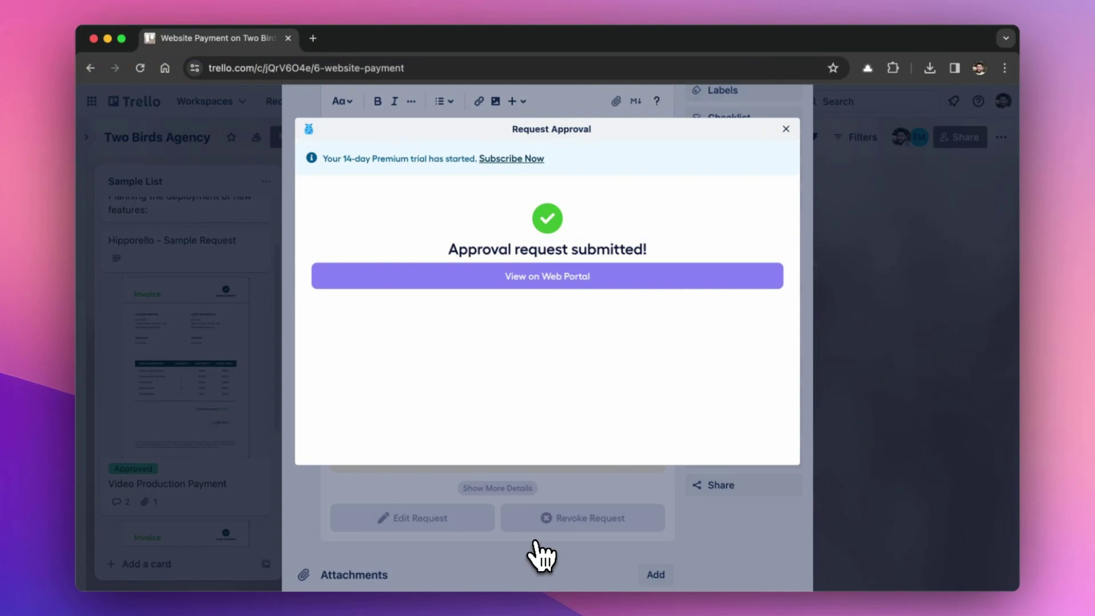
Dismiss the confirmation and expand the Approval Details to see the approver and note.
{"action": "left_click", "coordinate": [786, 130]}
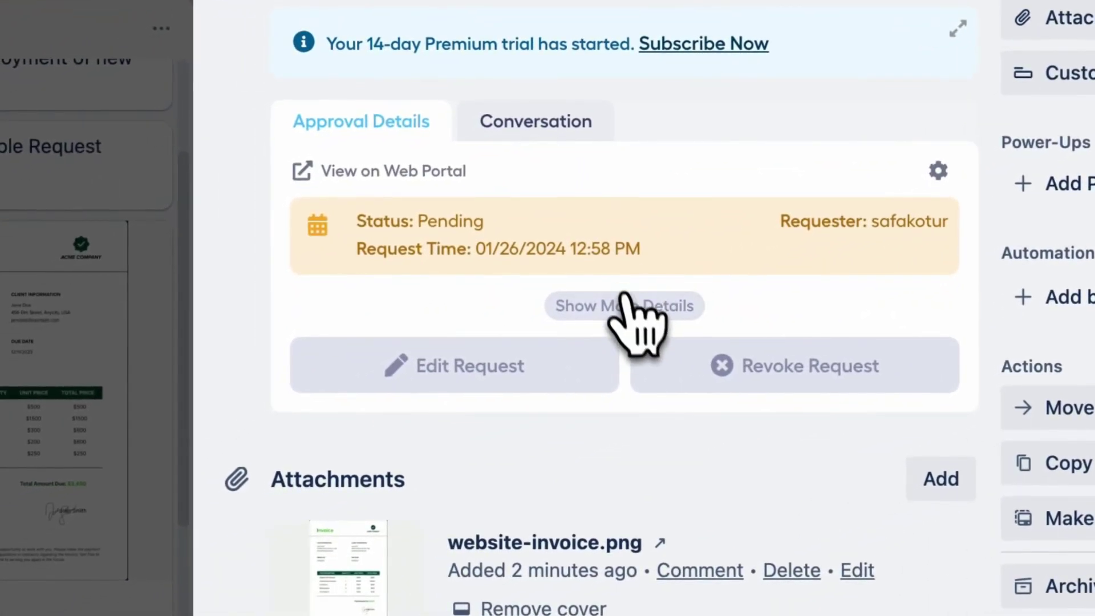
{"action": "left_click", "coordinate": [476, 365]}
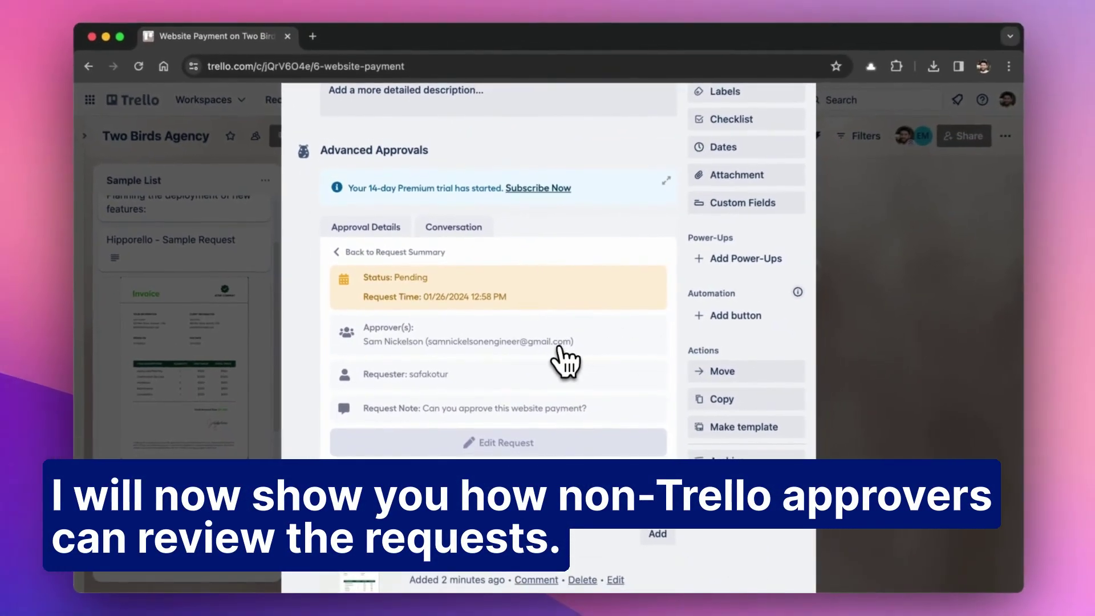
{"action": "scroll", "coordinate": [565, 362], "scroll_direction": "up", "scroll_amount": 8}
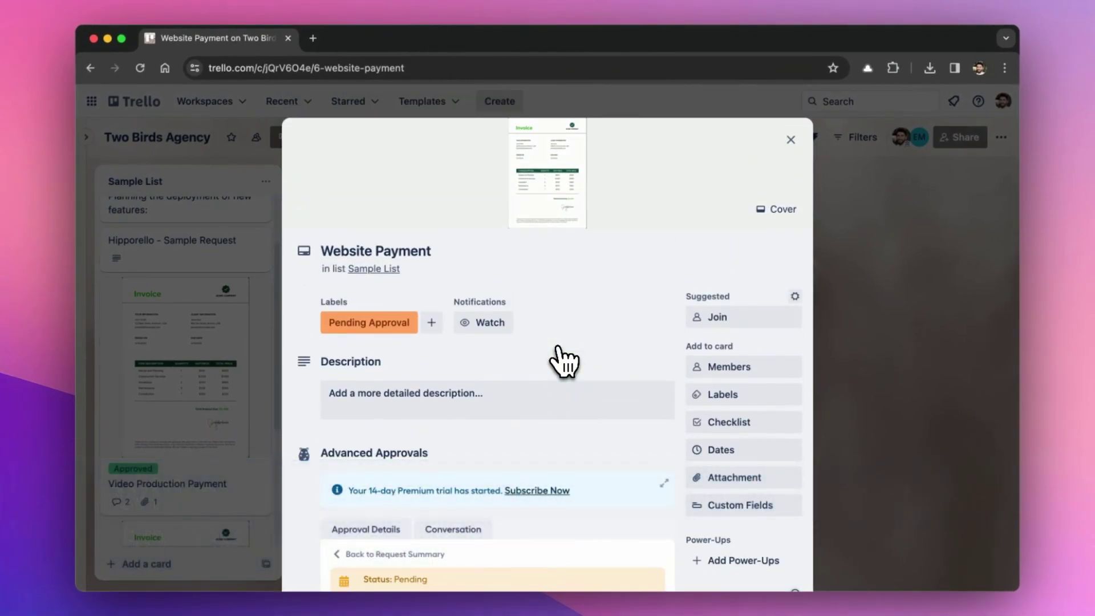
Close the Website Payment card and load gmail.com in a private window.
{"action": "left_click", "coordinate": [791, 140]}
{"action": "key", "text": "super+shift+n"}
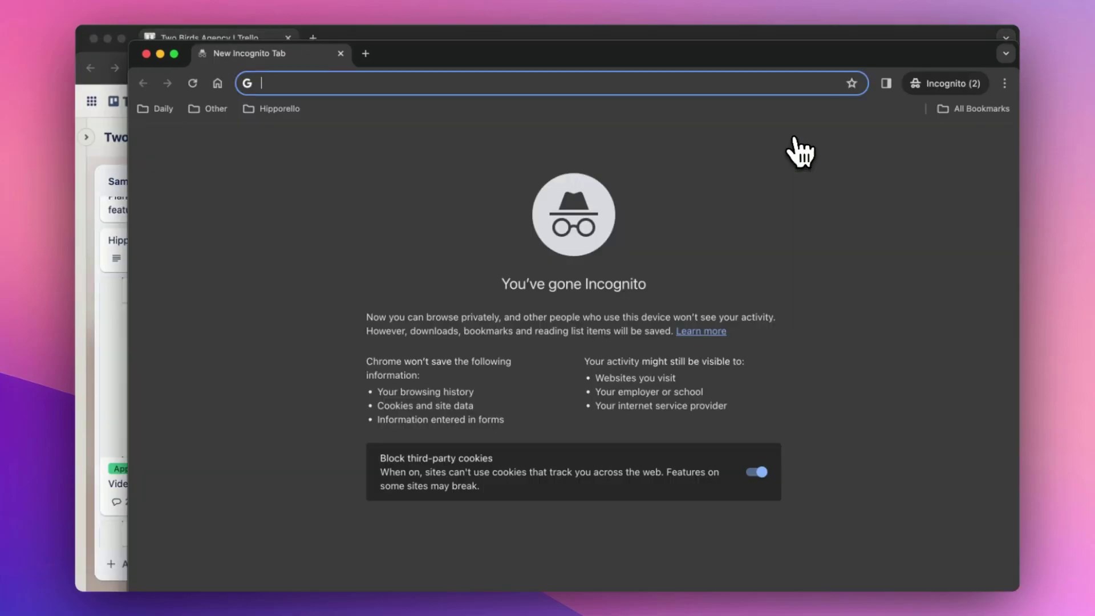
{"action": "type", "text": "gmail.com"}
{"action": "key", "text": "Return"}
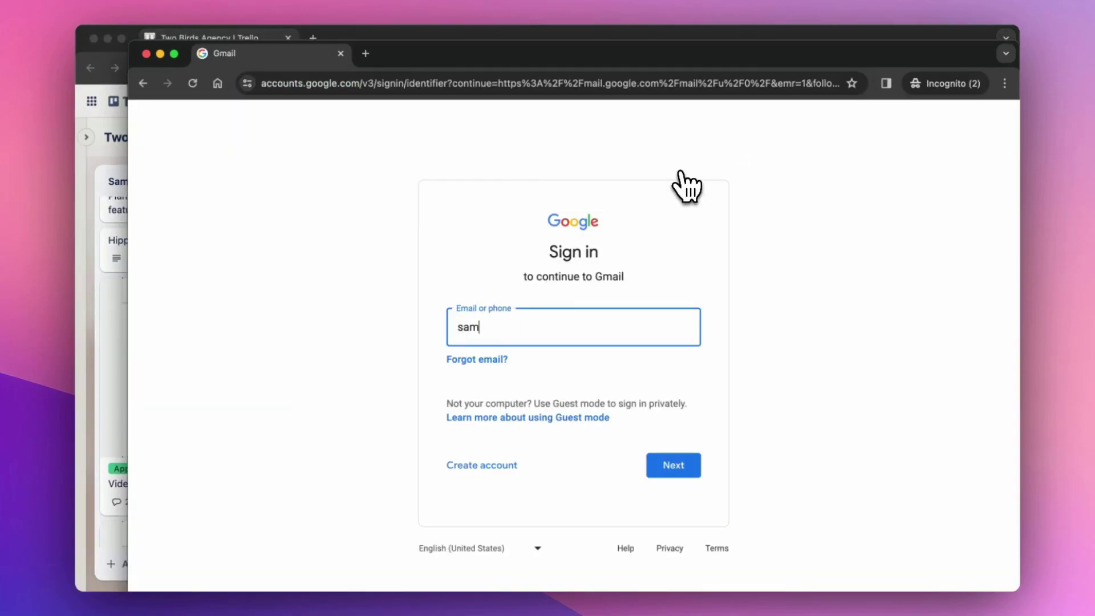
Sign in as the approver and follow the review link in the Two Birds Agency e-mail.
{"action": "type", "text": "com"}
{"action": "key", "text": "Return"}
{"action": "type", "text": "•••••••••"}
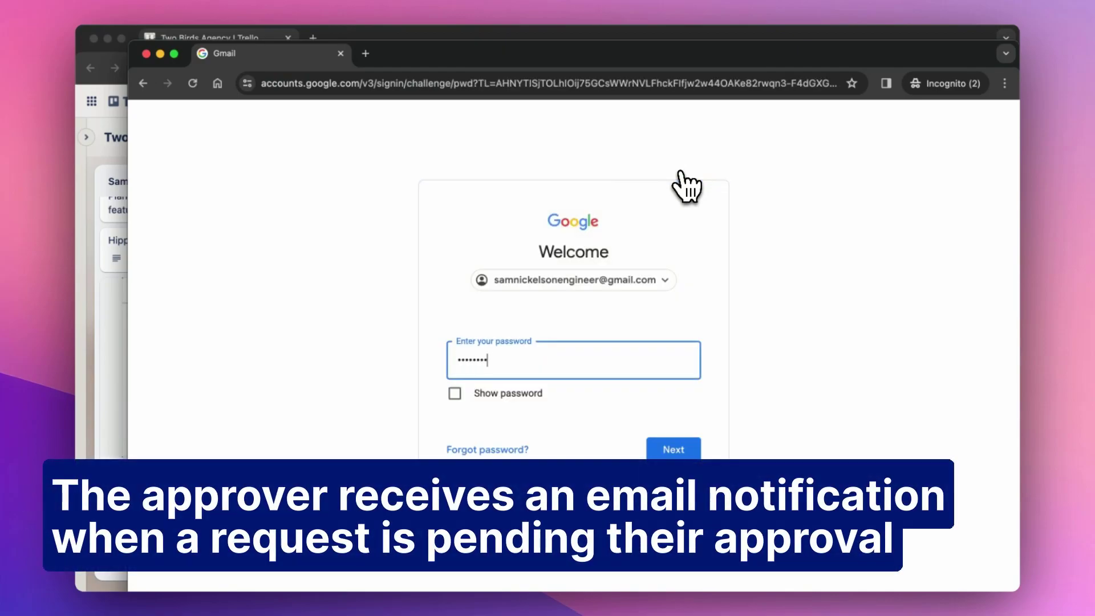
{"action": "key", "text": "Return"}
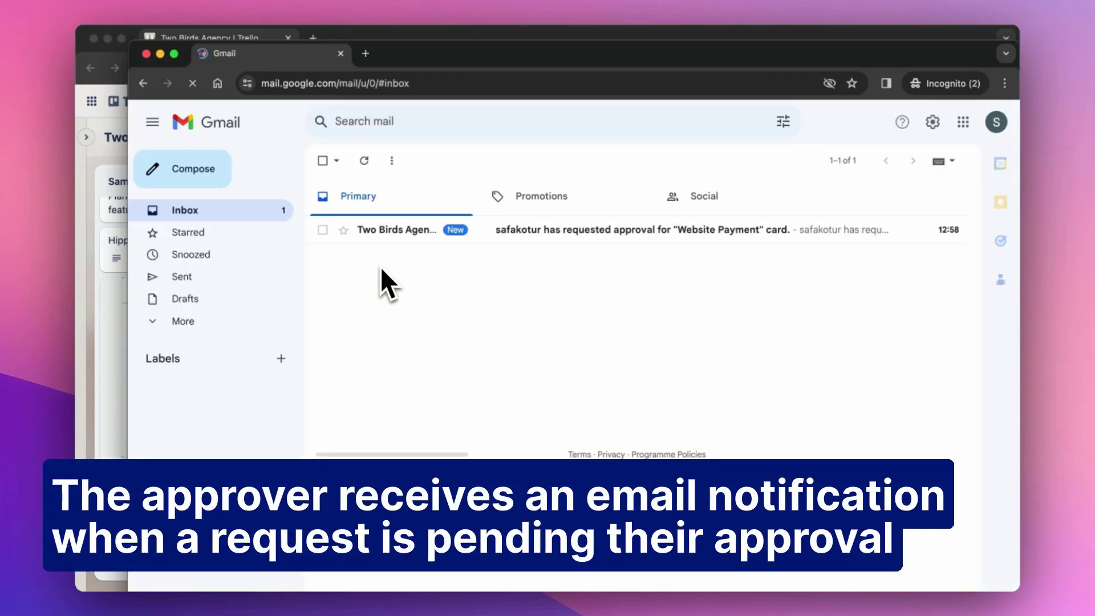
{"action": "left_click", "coordinate": [424, 238]}
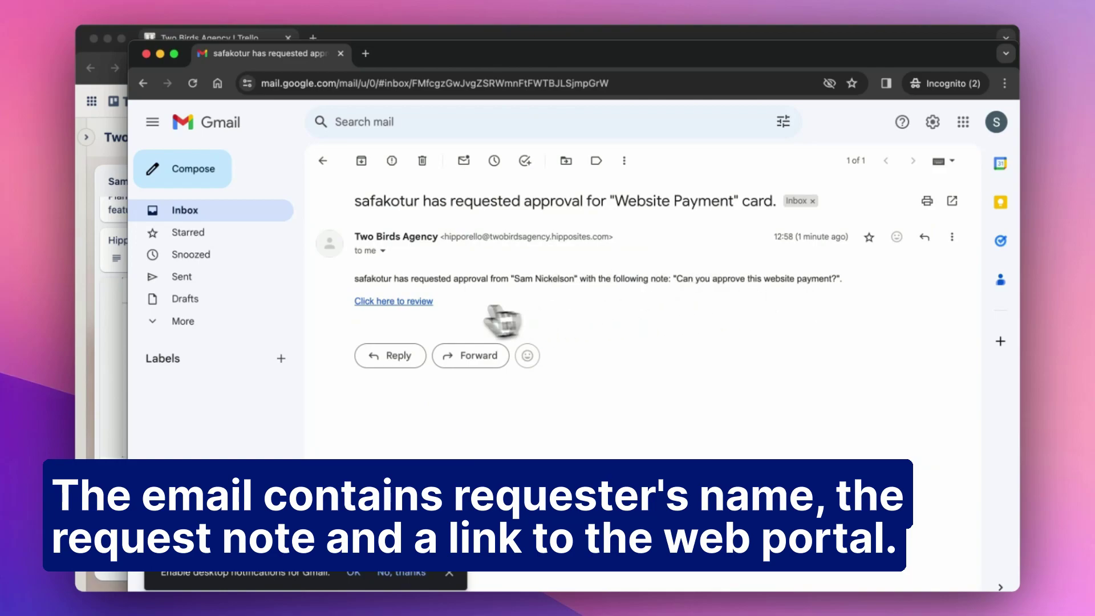
{"action": "left_click", "coordinate": [396, 303]}
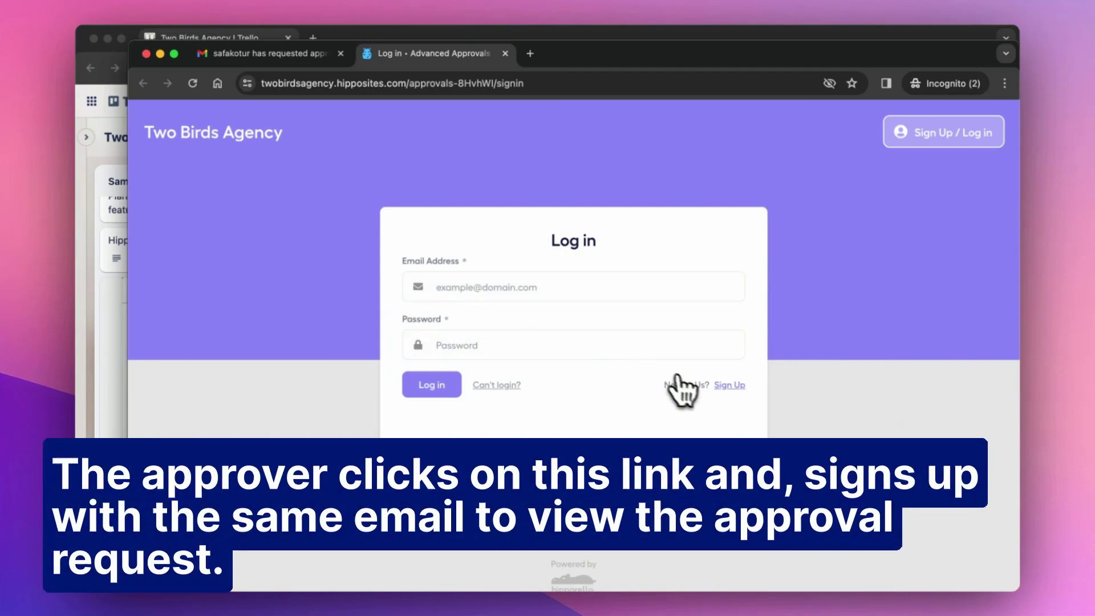
Sign up on the portal with the approver's full name, e-mail address and password.
{"action": "left_click", "coordinate": [730, 385]}
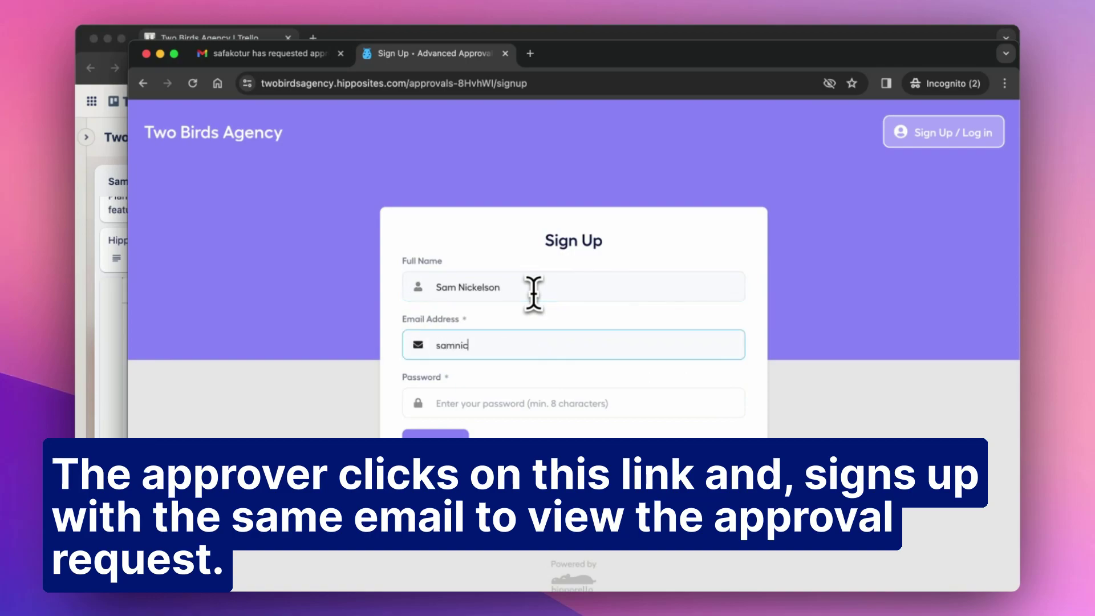
{"action": "type", "text": ".com"}
{"action": "key", "text": "Tab"}
{"action": "type", "text": "********"}
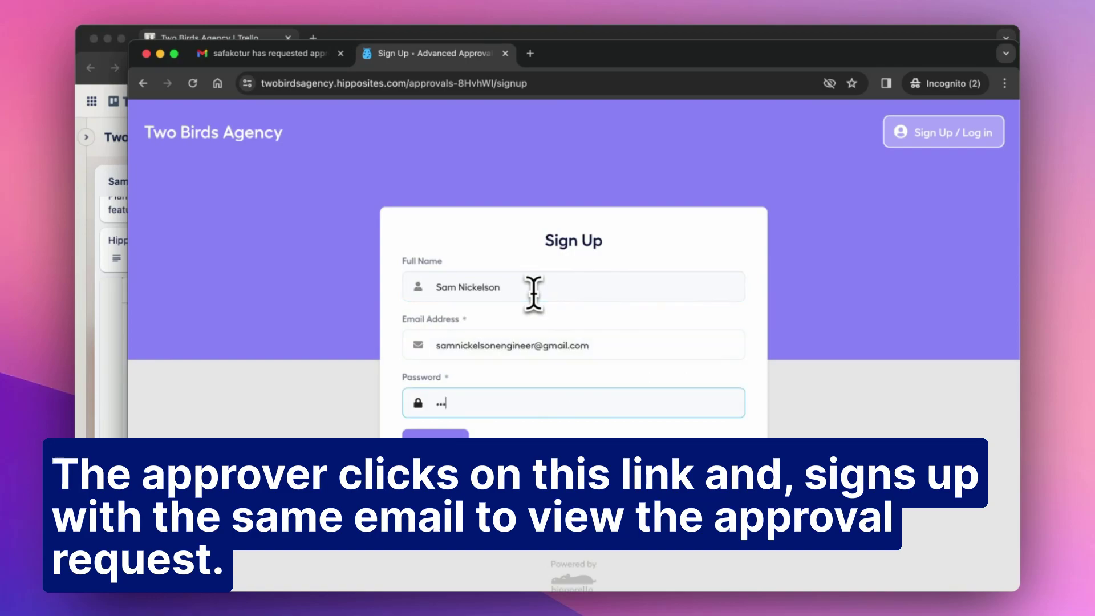
{"action": "left_click", "coordinate": [450, 448]}
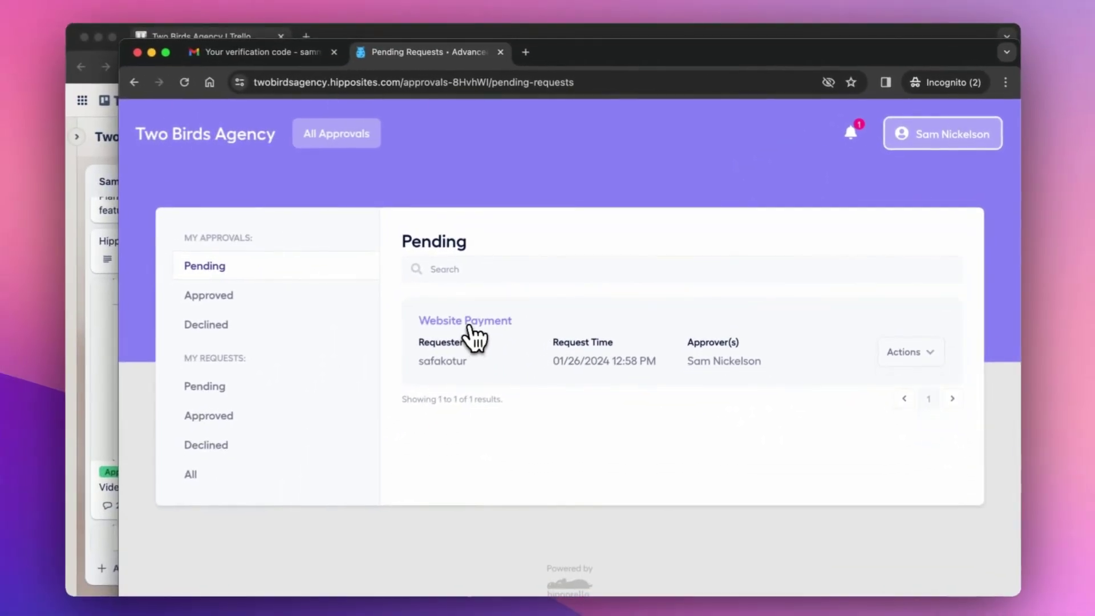
{"action": "left_click", "coordinate": [72, 468]}
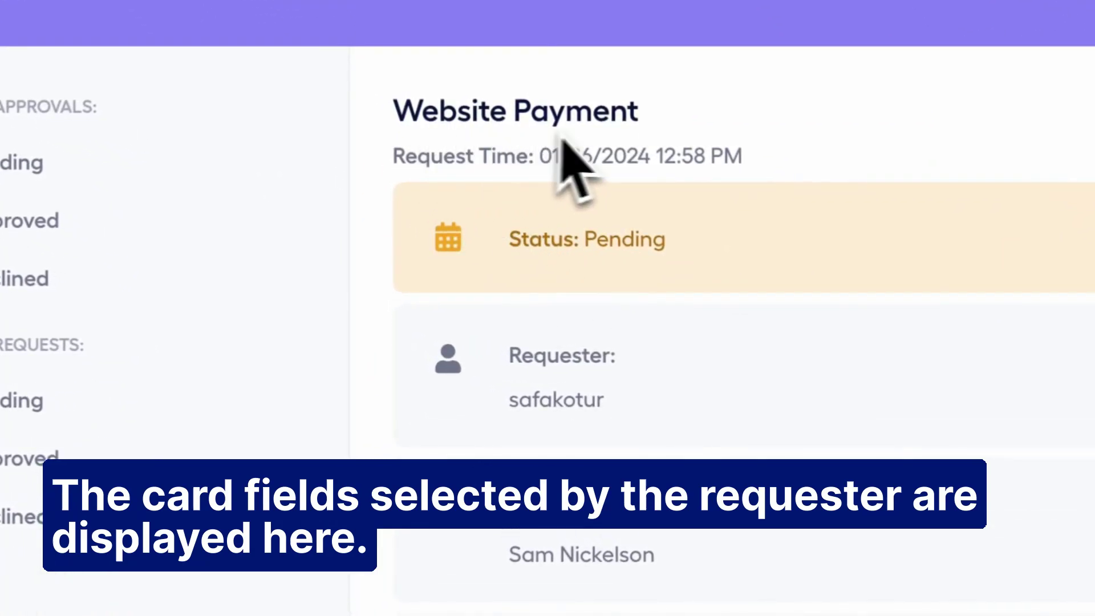
{"action": "scroll", "coordinate": [594, 171], "scroll_direction": "down", "scroll_amount": 1}
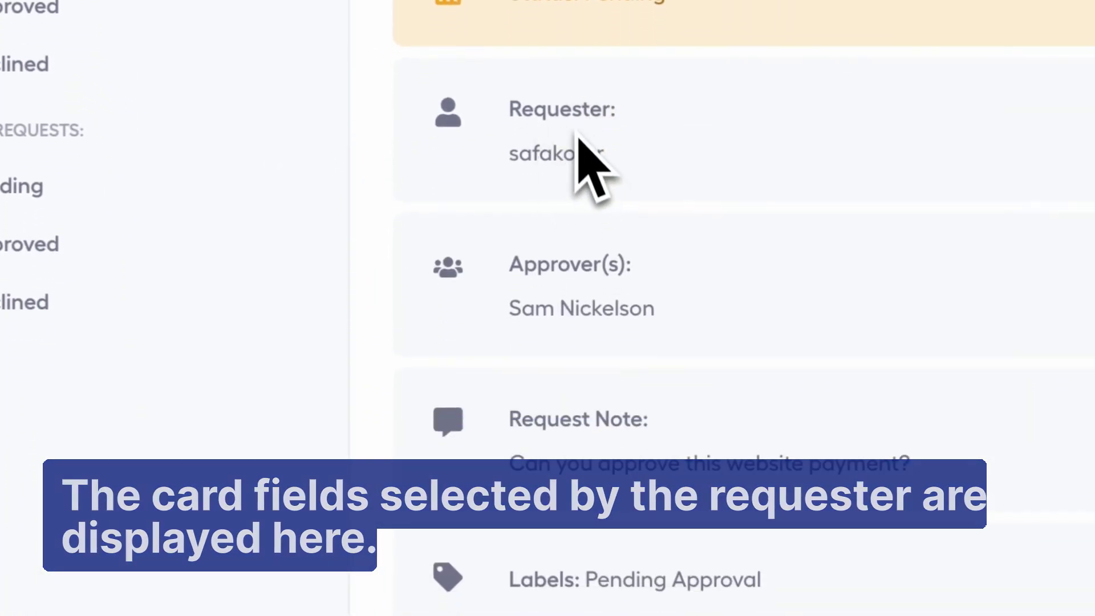
{"action": "scroll", "coordinate": [590, 310], "scroll_direction": "down", "scroll_amount": 3}
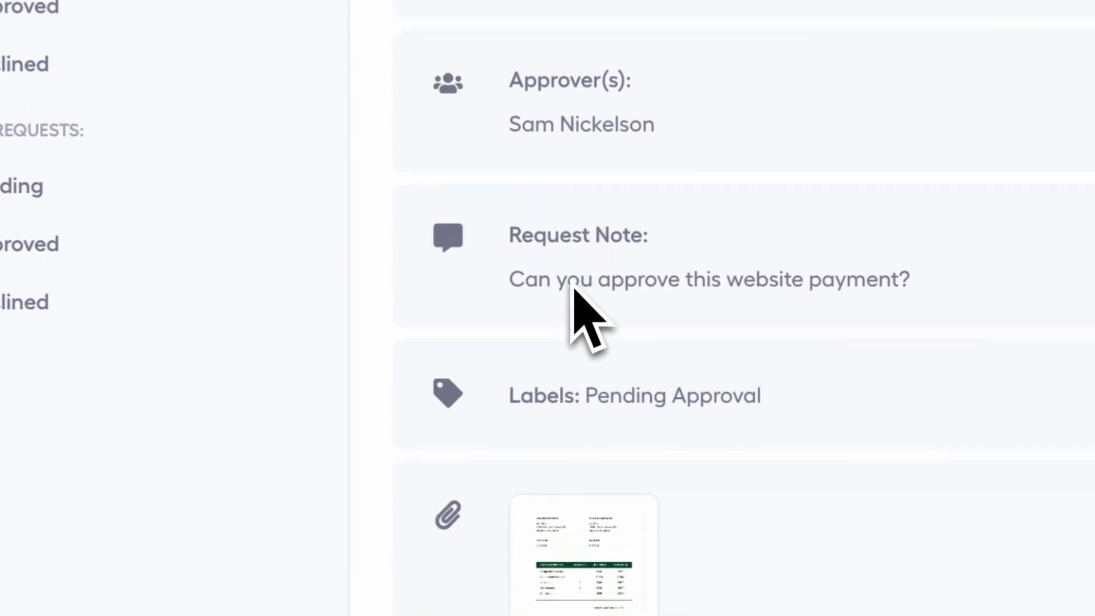
{"action": "scroll", "coordinate": [656, 421], "scroll_direction": "down", "scroll_amount": 3}
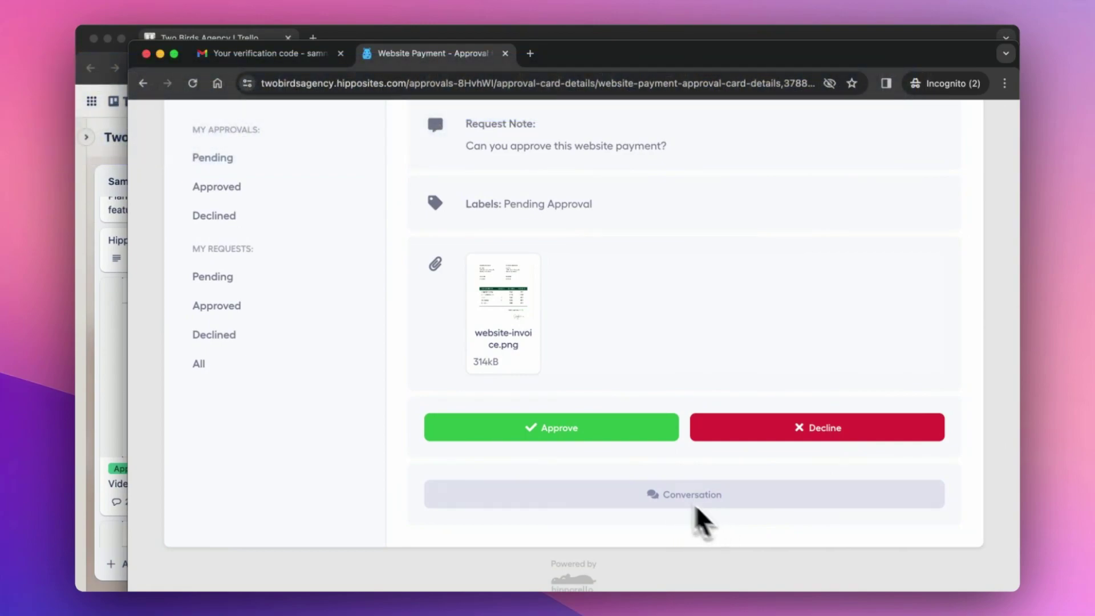
Approve Website Payment with the approver's note 'Yes. See you soon.'.
{"action": "left_click", "coordinate": [582, 440]}
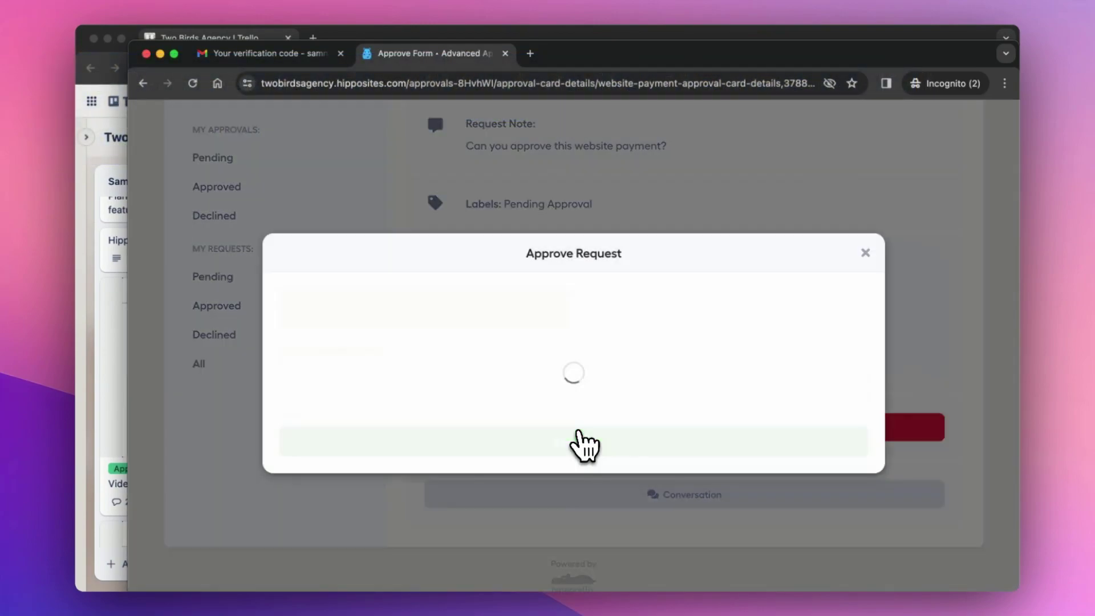
{"action": "left_click", "coordinate": [482, 379]}
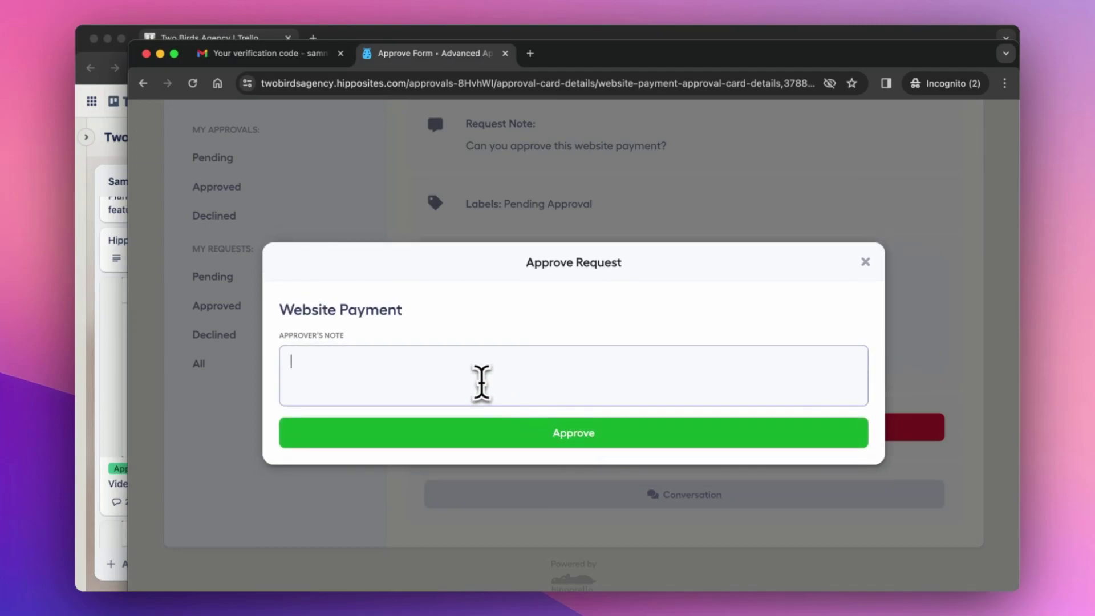
{"action": "type", "text": "Yes. See you soon."}
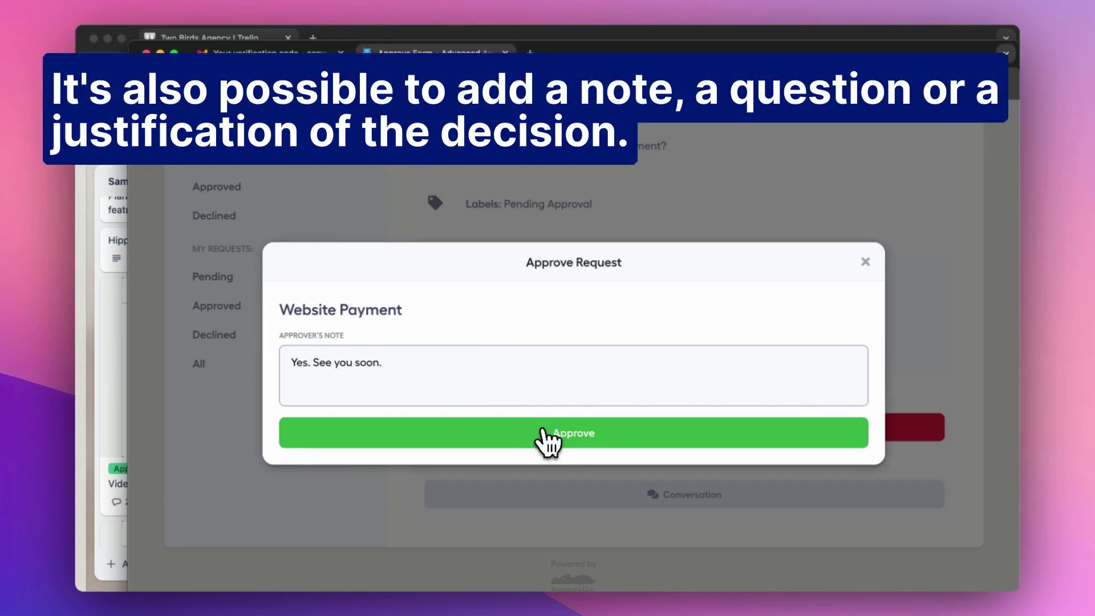
{"action": "left_click", "coordinate": [545, 442]}
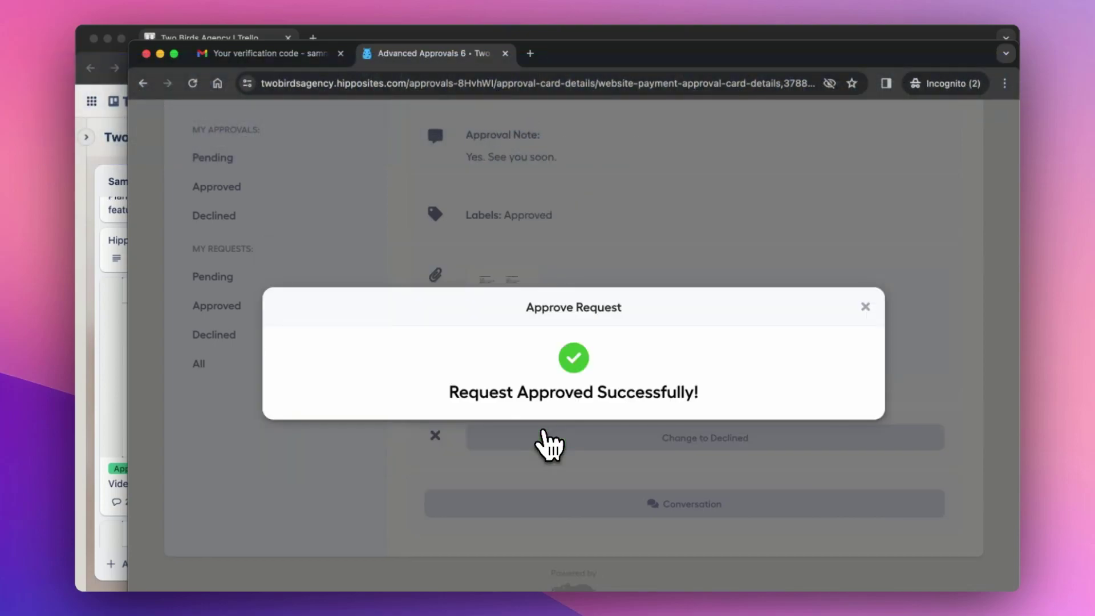
{"action": "left_click", "coordinate": [865, 306]}
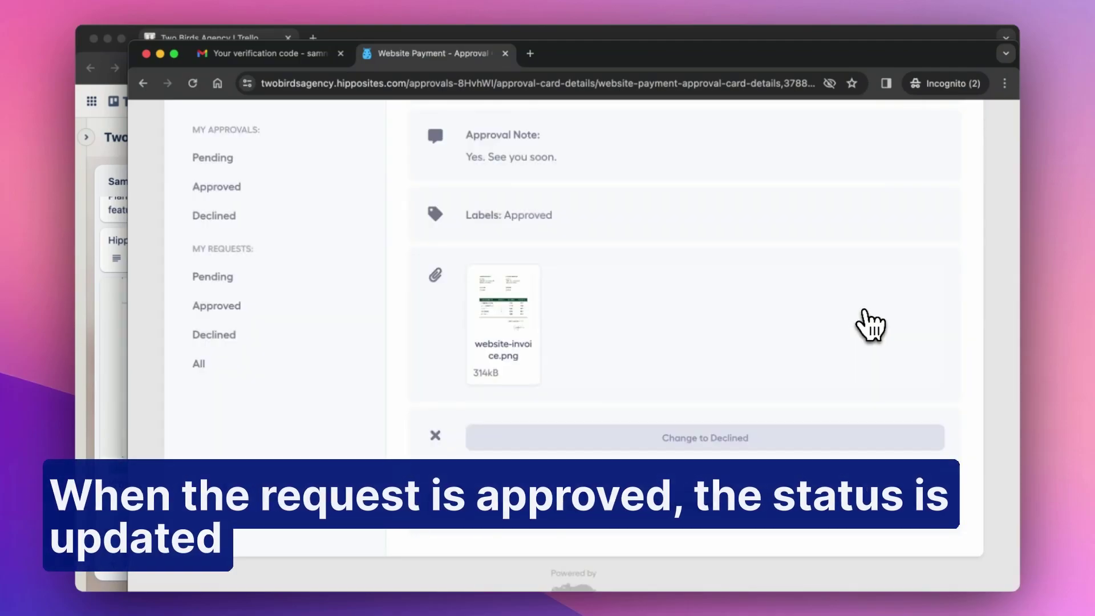
Show the Approved list under My Approvals.
{"action": "scroll", "coordinate": [502, 330], "scroll_direction": "up", "scroll_amount": 5}
{"action": "scroll", "coordinate": [485, 333], "scroll_direction": "up", "scroll_amount": 2}
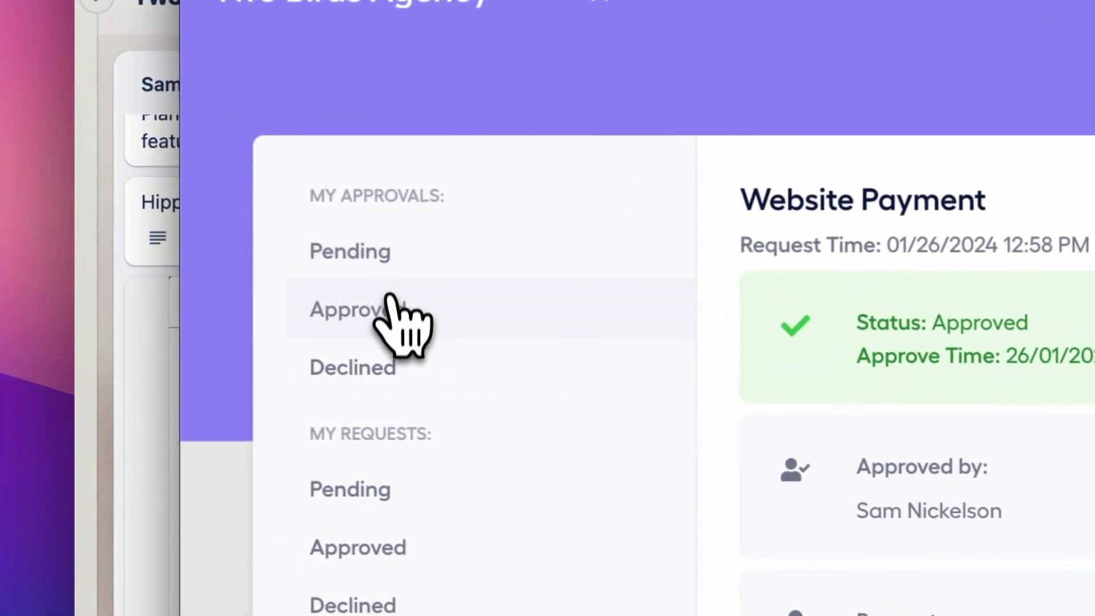
{"action": "left_click", "coordinate": [472, 318]}
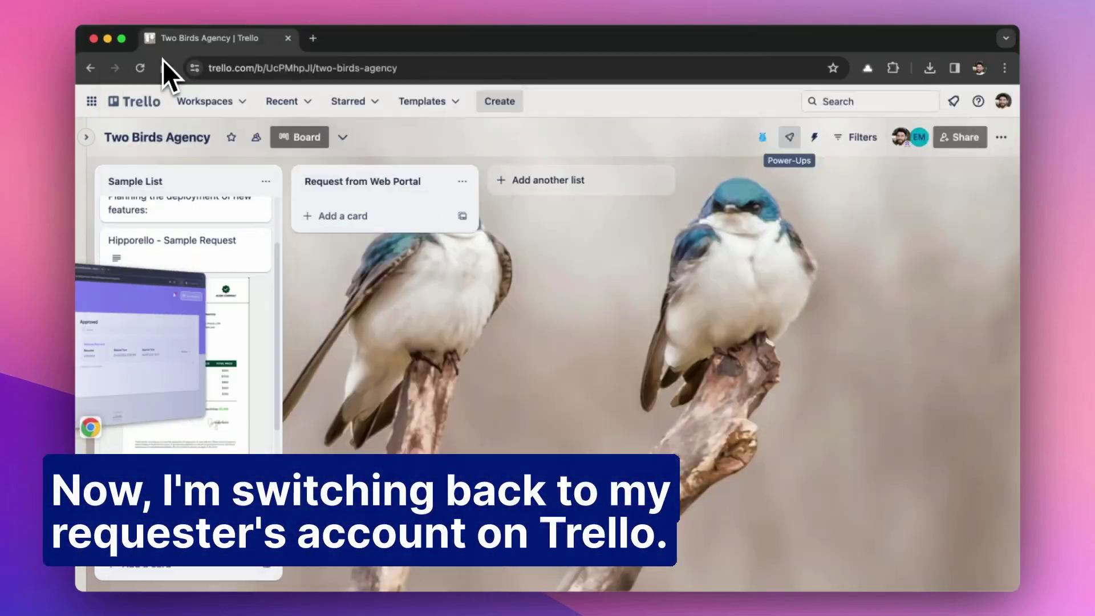
{"action": "left_click", "coordinate": [1003, 101]}
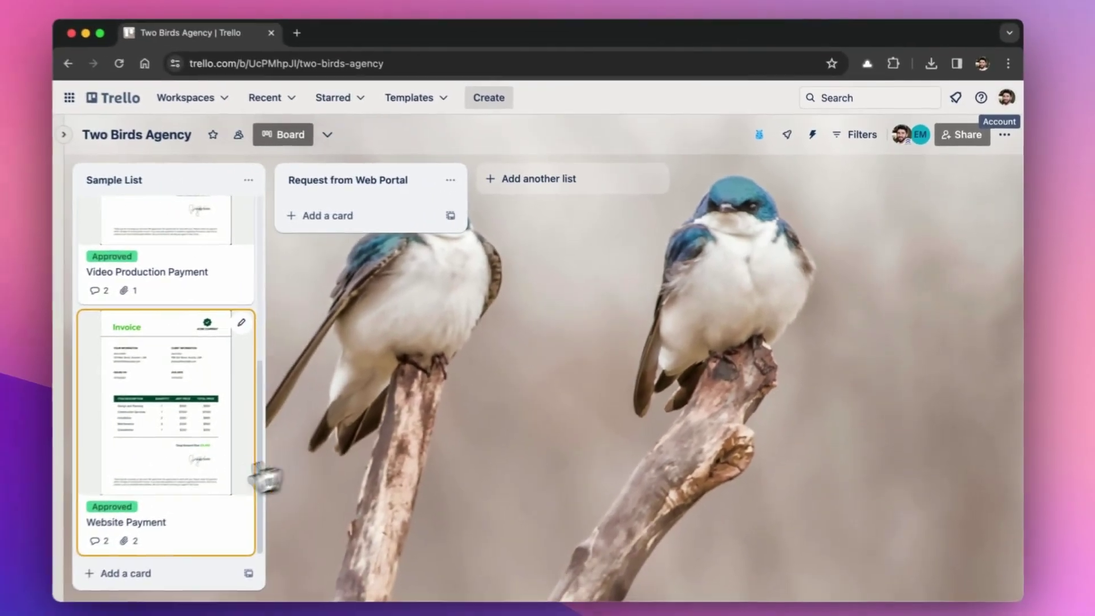
{"action": "left_click", "coordinate": [227, 485]}
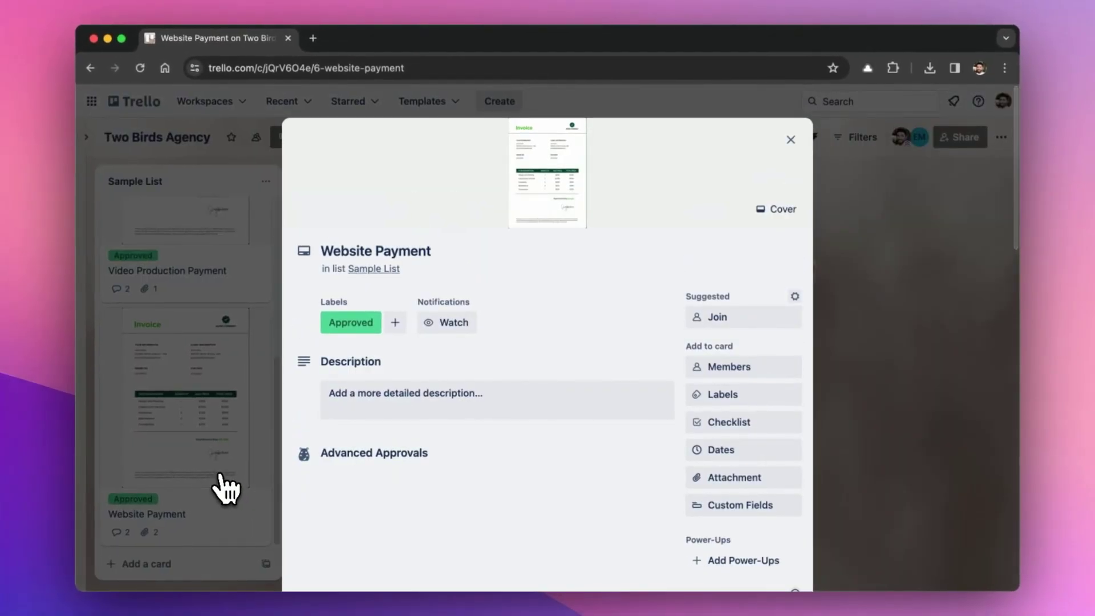
{"action": "scroll", "coordinate": [248, 487], "scroll_direction": "down", "scroll_amount": 3}
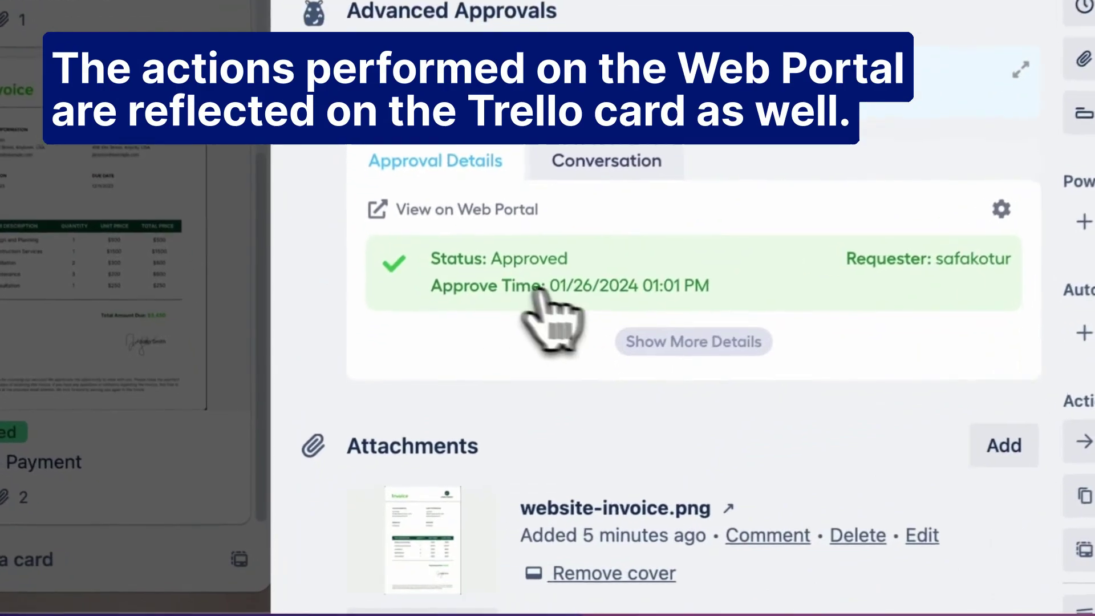
{"action": "scroll", "coordinate": [721, 328], "scroll_direction": "down", "scroll_amount": 10}
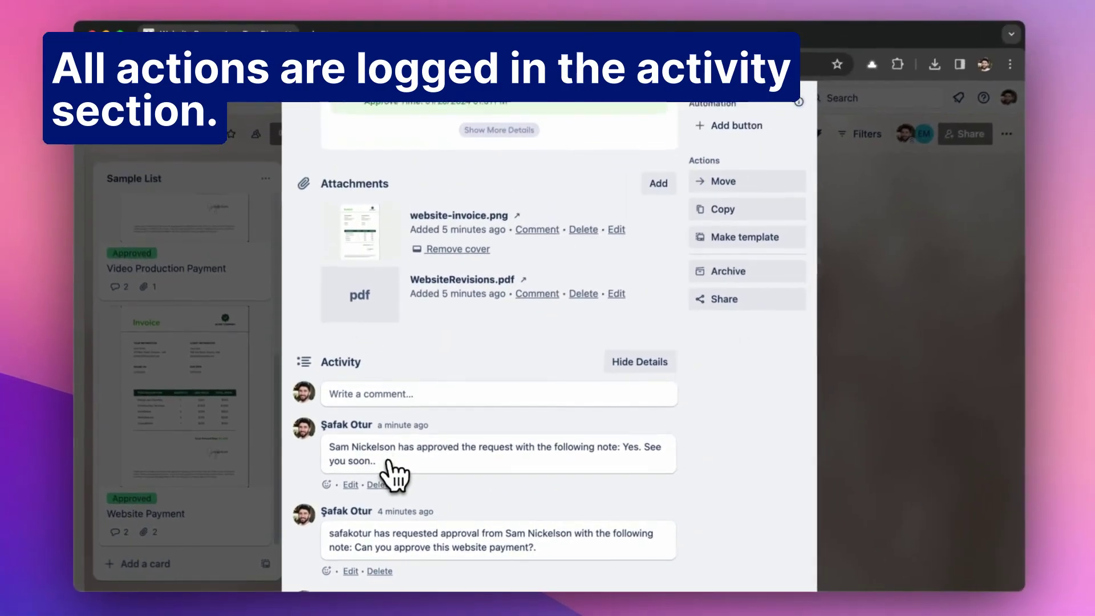
{"action": "scroll", "coordinate": [399, 468], "scroll_direction": "up", "scroll_amount": 15}
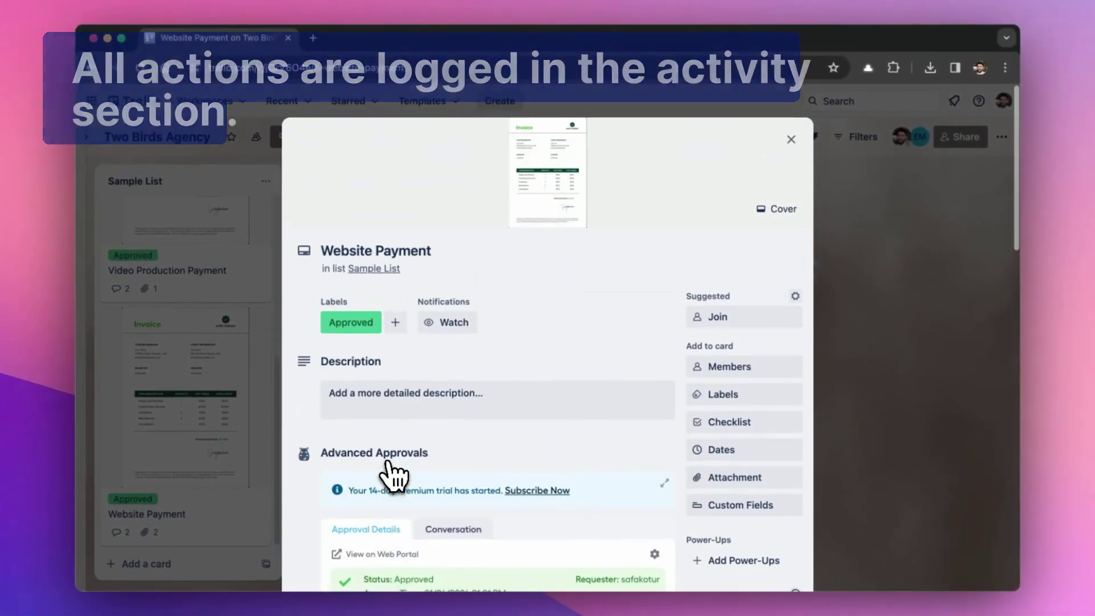
{"action": "left_click", "coordinate": [790, 142]}
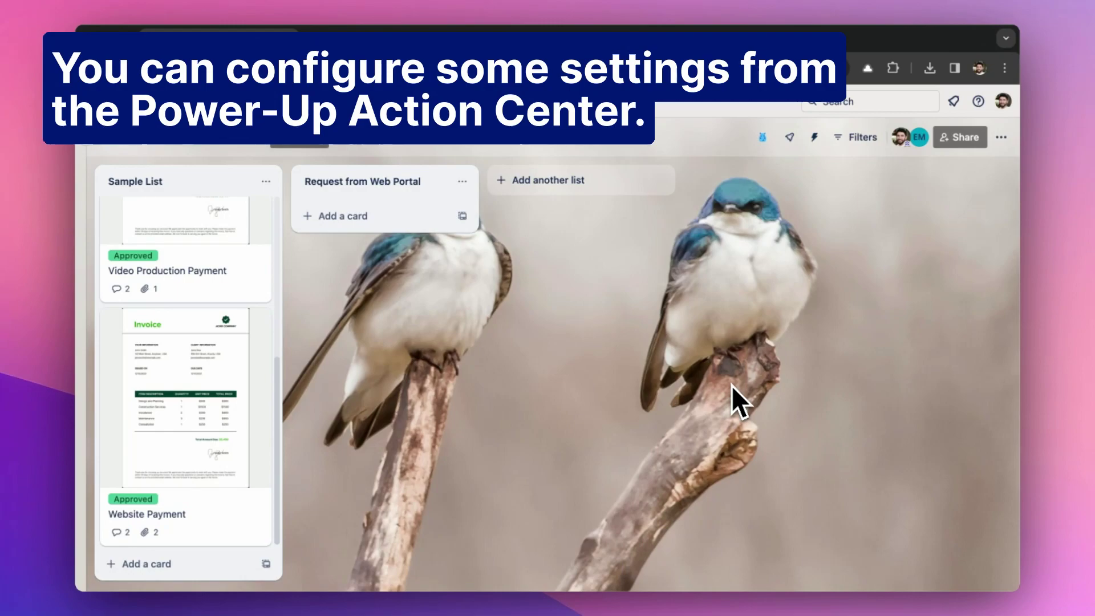
Open the Hipporello Power-up Action Center expanded, on the Approvers & Requesters page.
{"action": "left_click", "coordinate": [763, 138]}
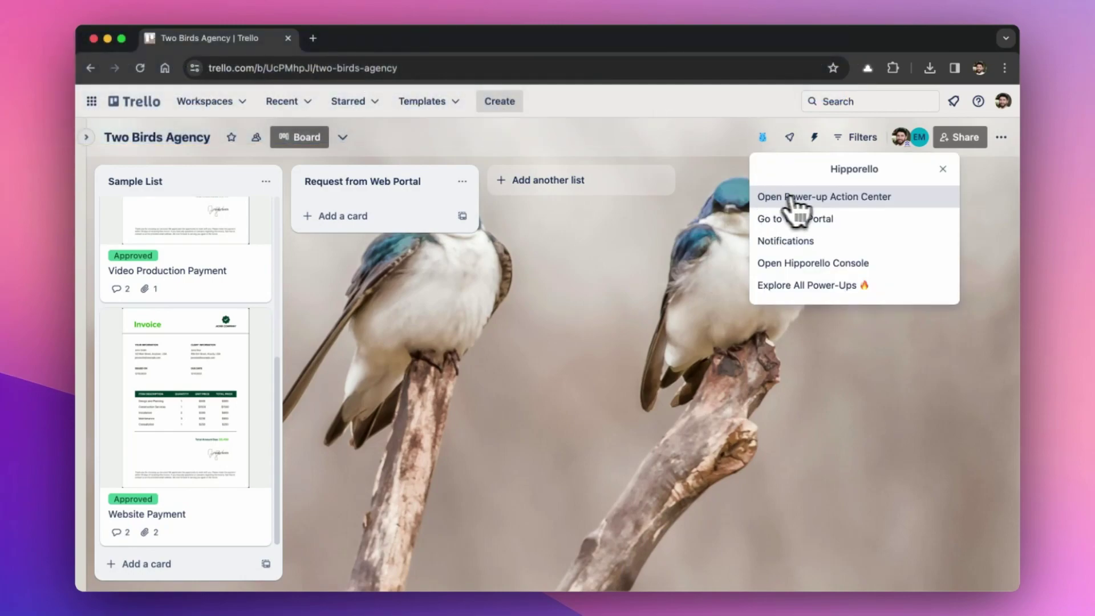
{"action": "left_click", "coordinate": [890, 200]}
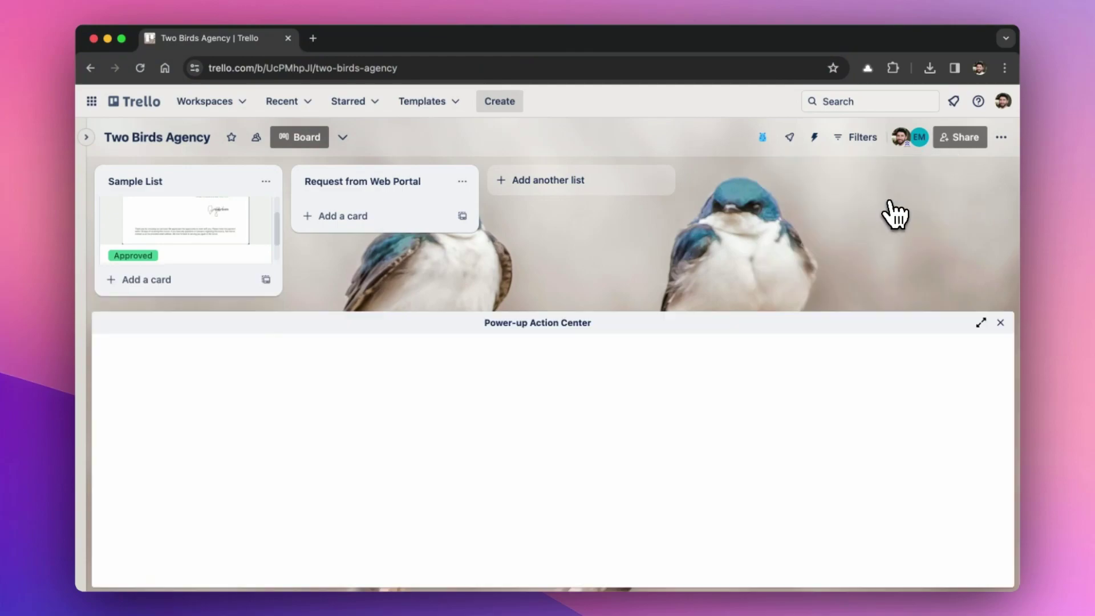
{"action": "left_click", "coordinate": [981, 323]}
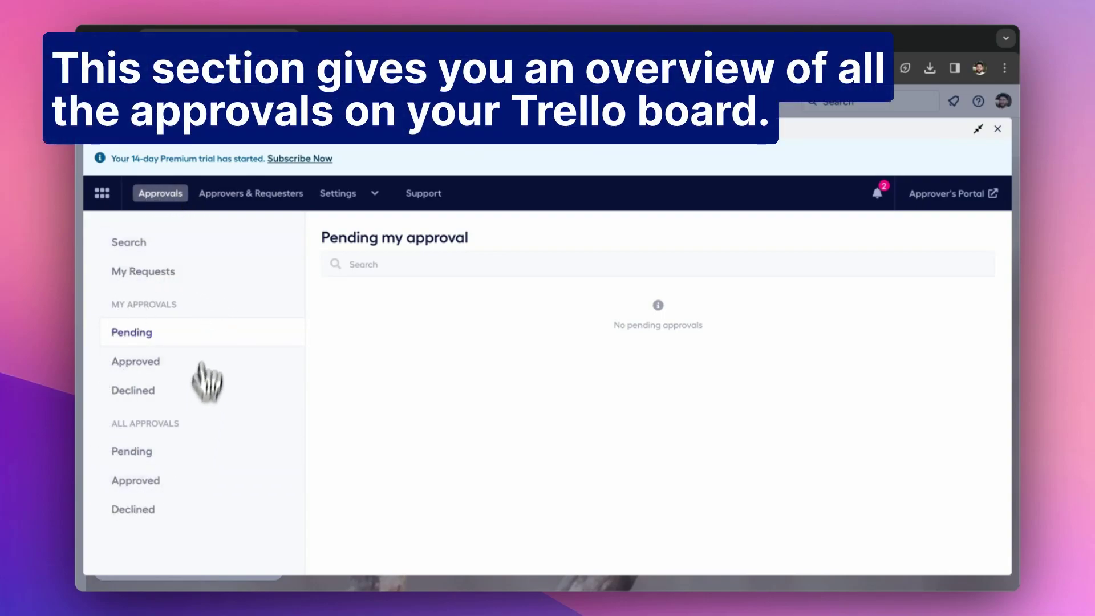
{"action": "left_click", "coordinate": [229, 205]}
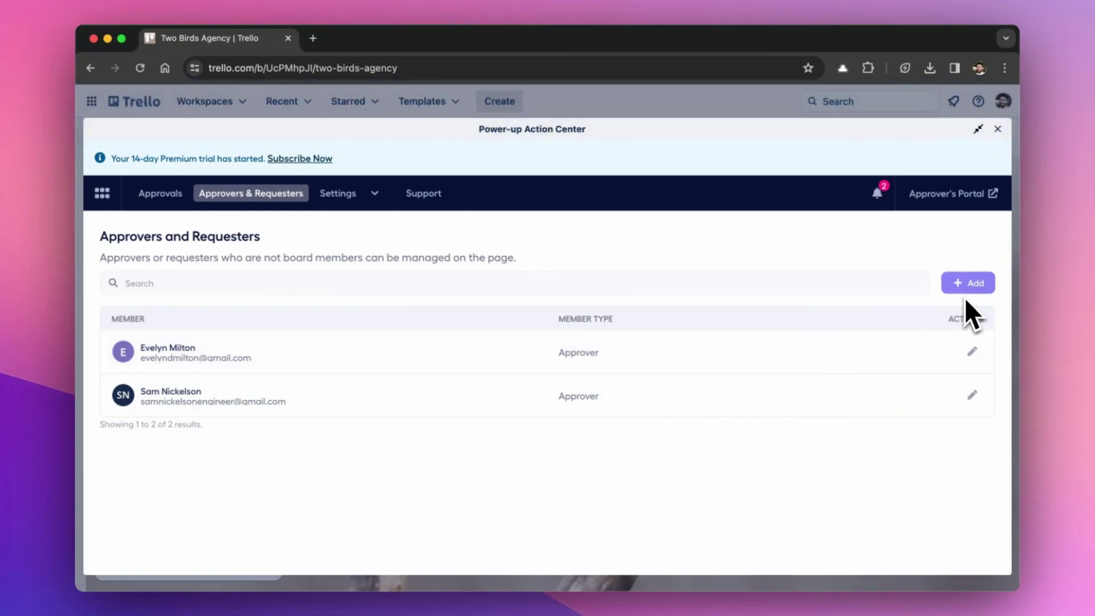
View the Configurations settings, then the Automated Email Messages templates.
{"action": "left_click", "coordinate": [347, 203]}
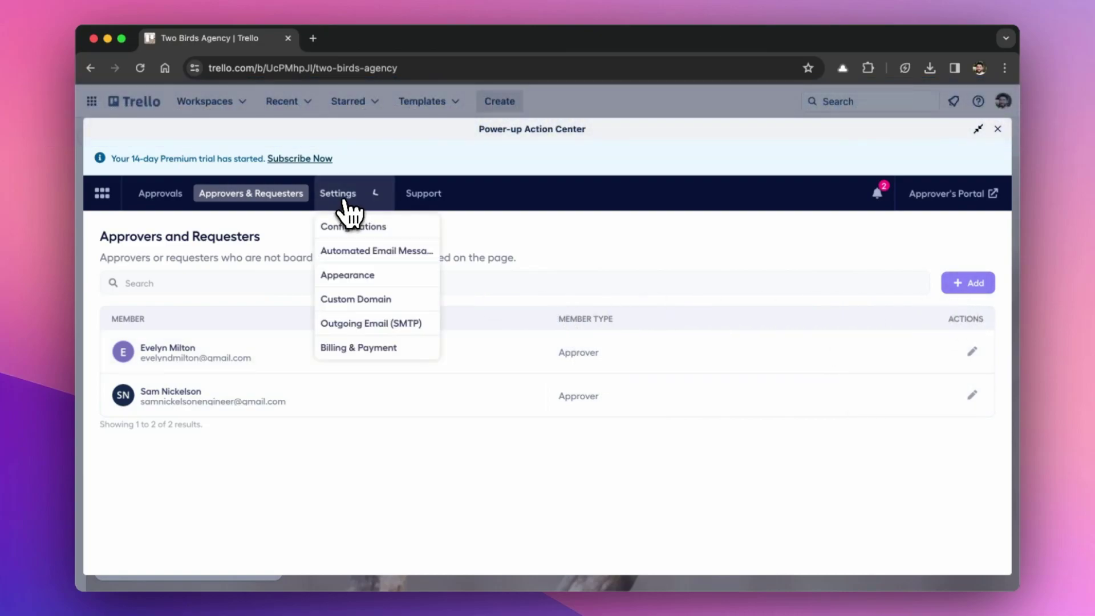
{"action": "left_click", "coordinate": [356, 227]}
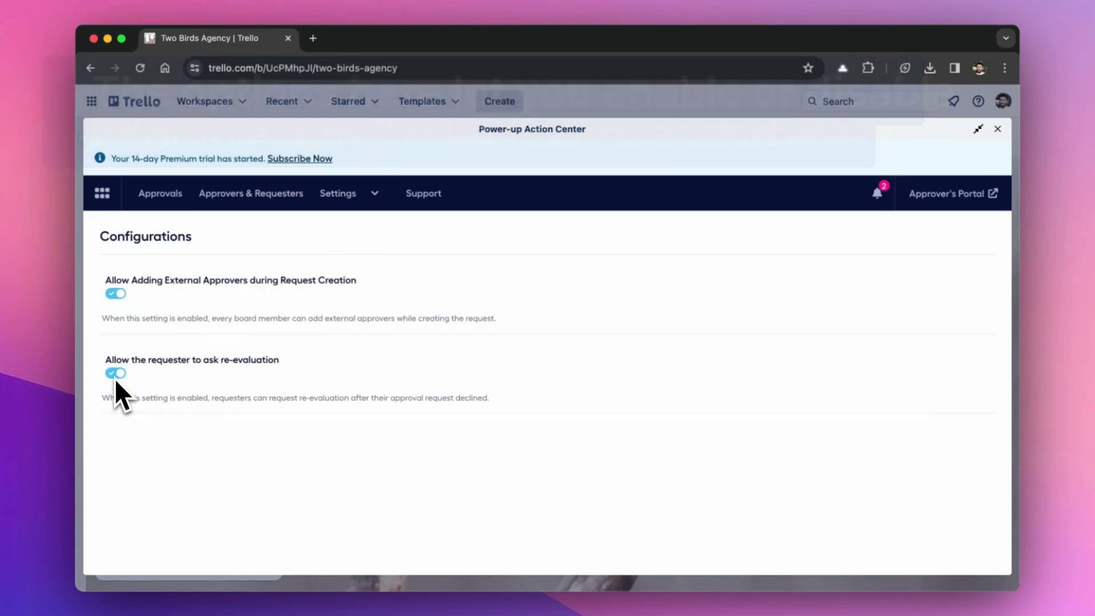
{"action": "left_click", "coordinate": [356, 206]}
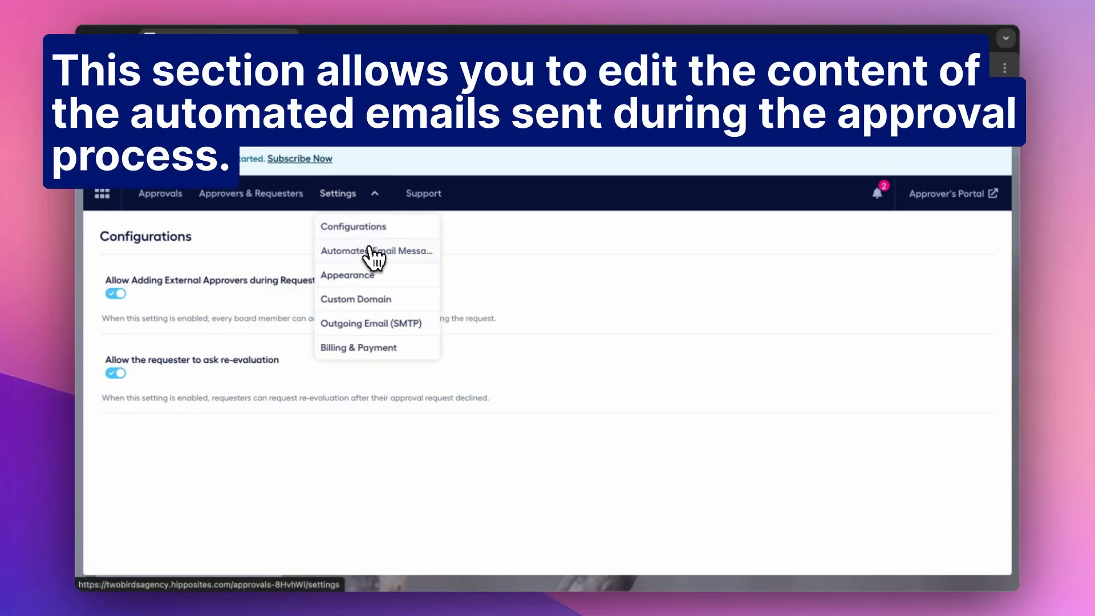
{"action": "left_click", "coordinate": [368, 247]}
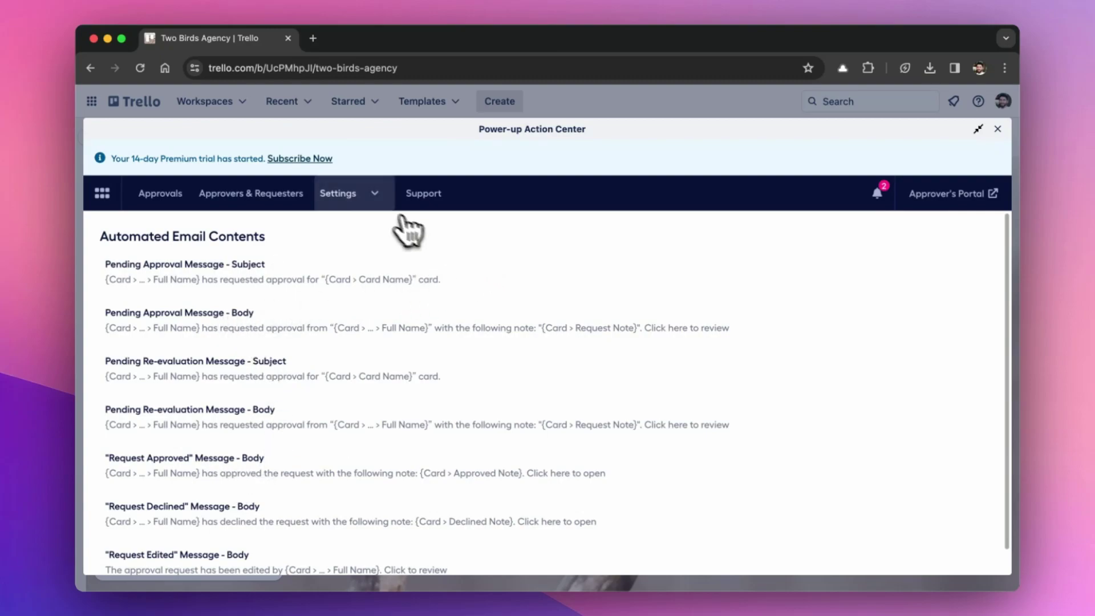
{"action": "left_click", "coordinate": [374, 194]}
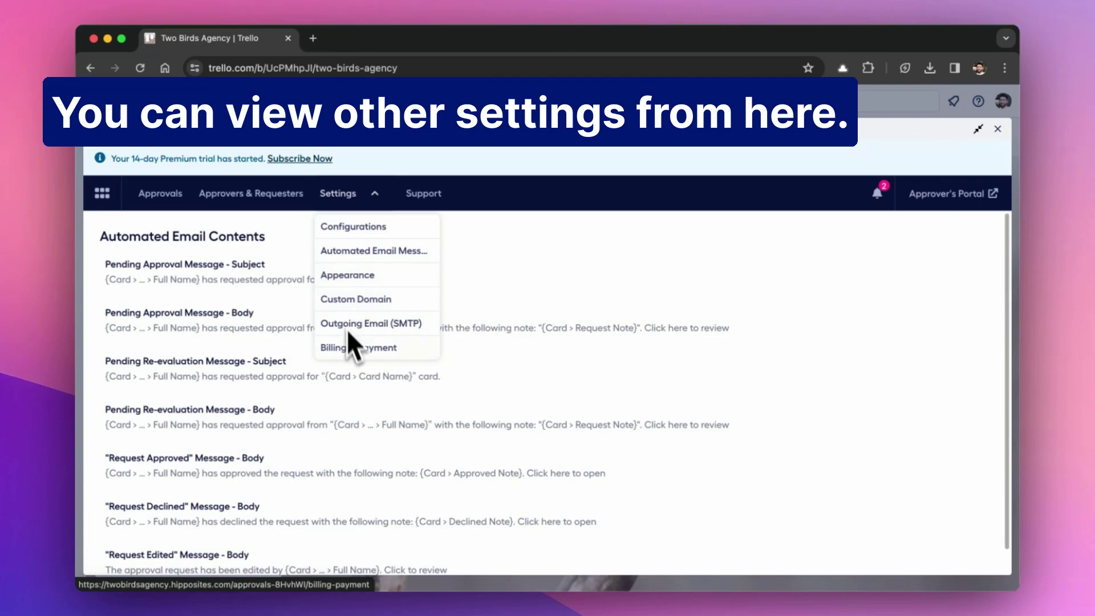
Close the Settings list and the Power-up Action Center panel.
{"action": "left_click", "coordinate": [477, 263]}
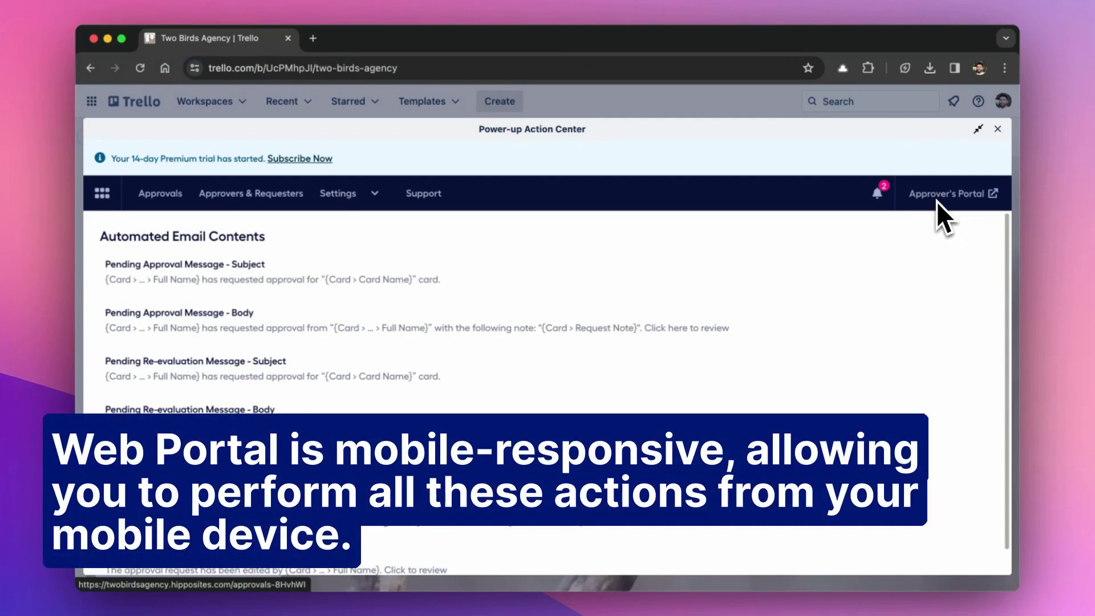
{"action": "left_click", "coordinate": [998, 128]}
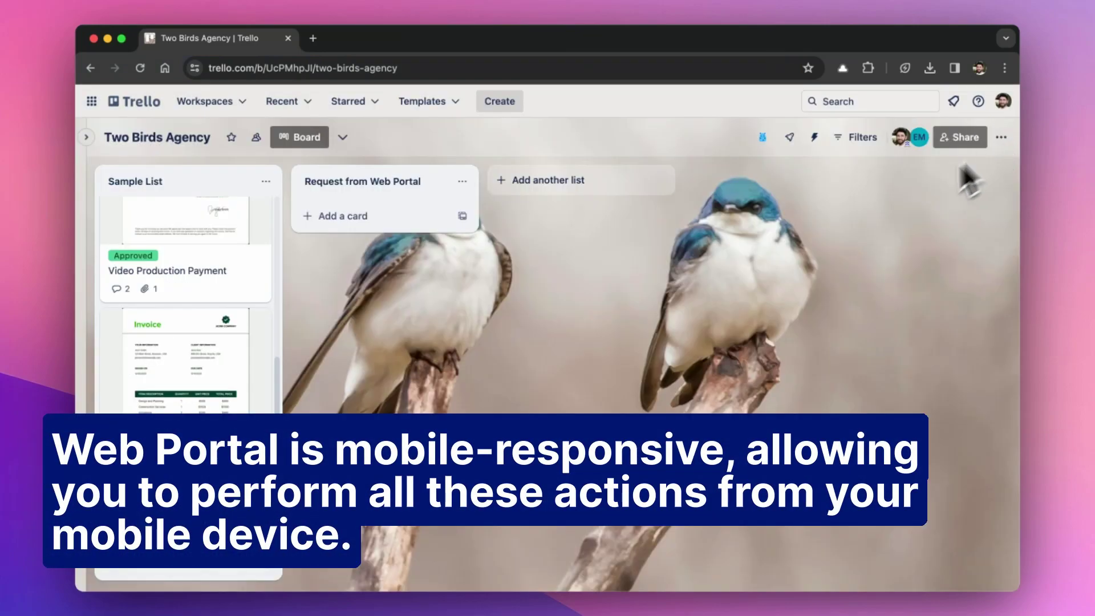